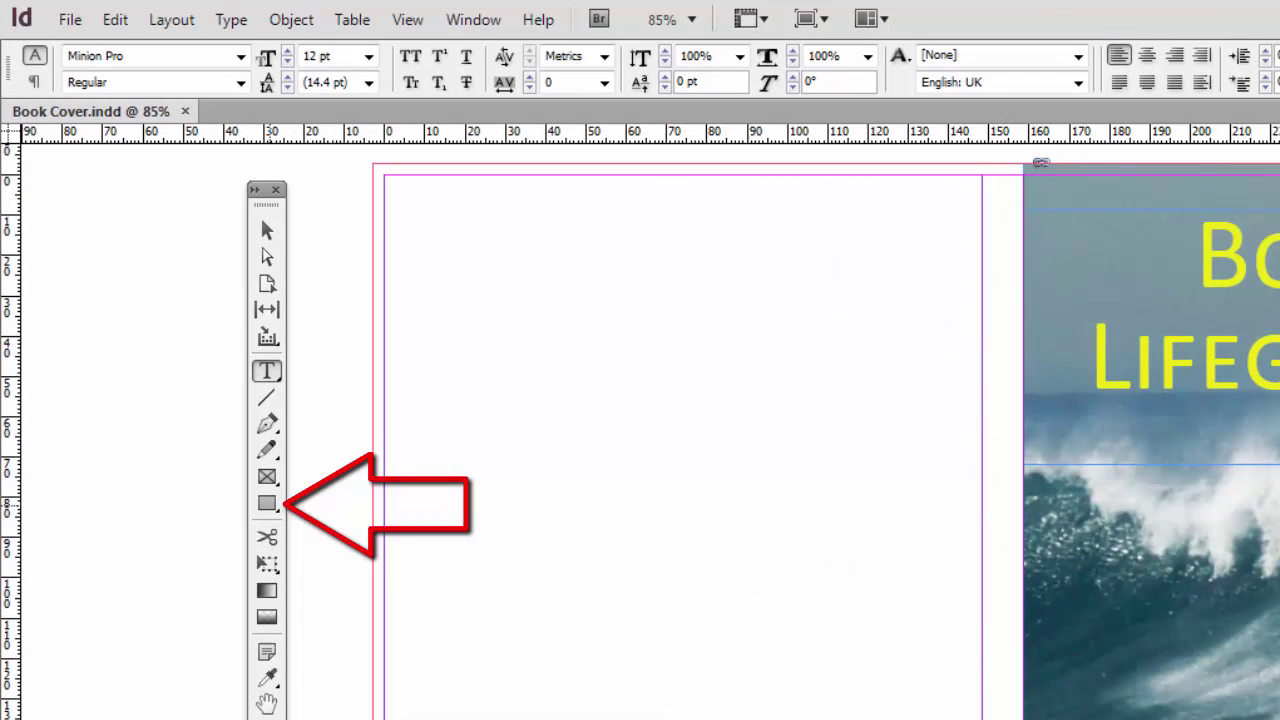
Draw a rectangle about 162 × 216 mm over the back cover, from the outer bleed corner to the front cover image.
{"action": "left_click", "coordinate": [266, 503]}
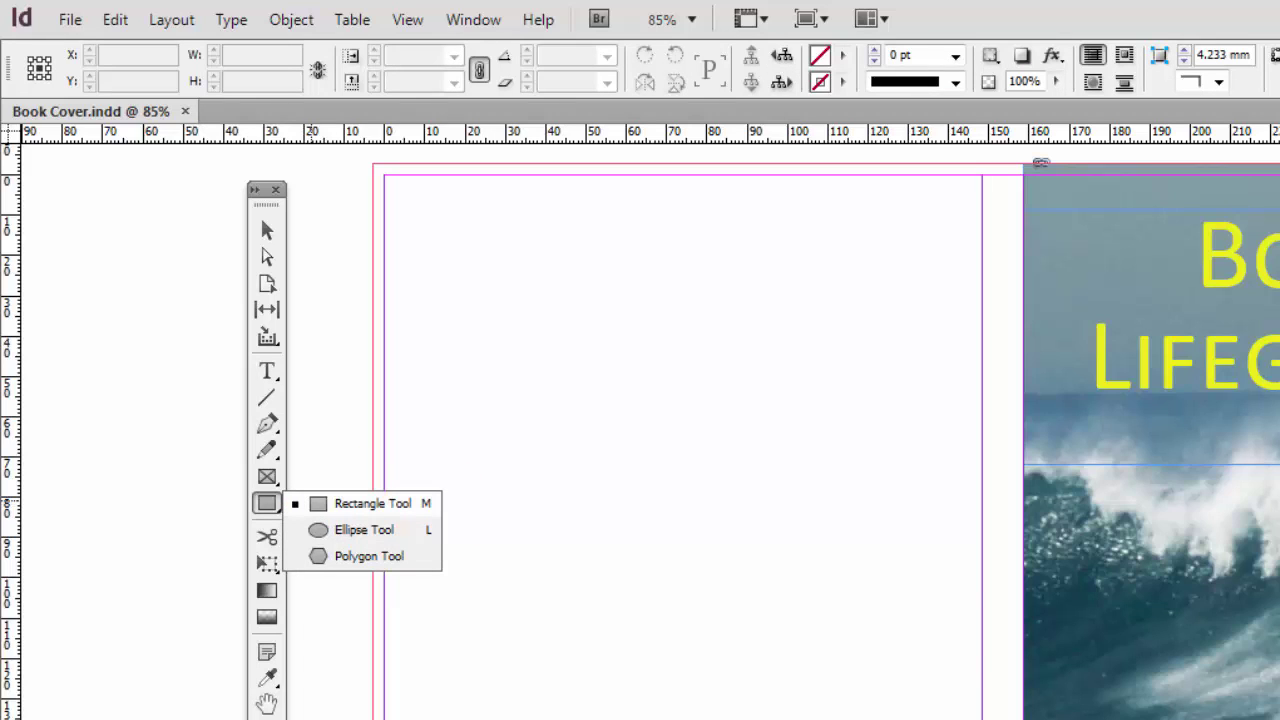
{"action": "left_click", "coordinate": [321, 502]}
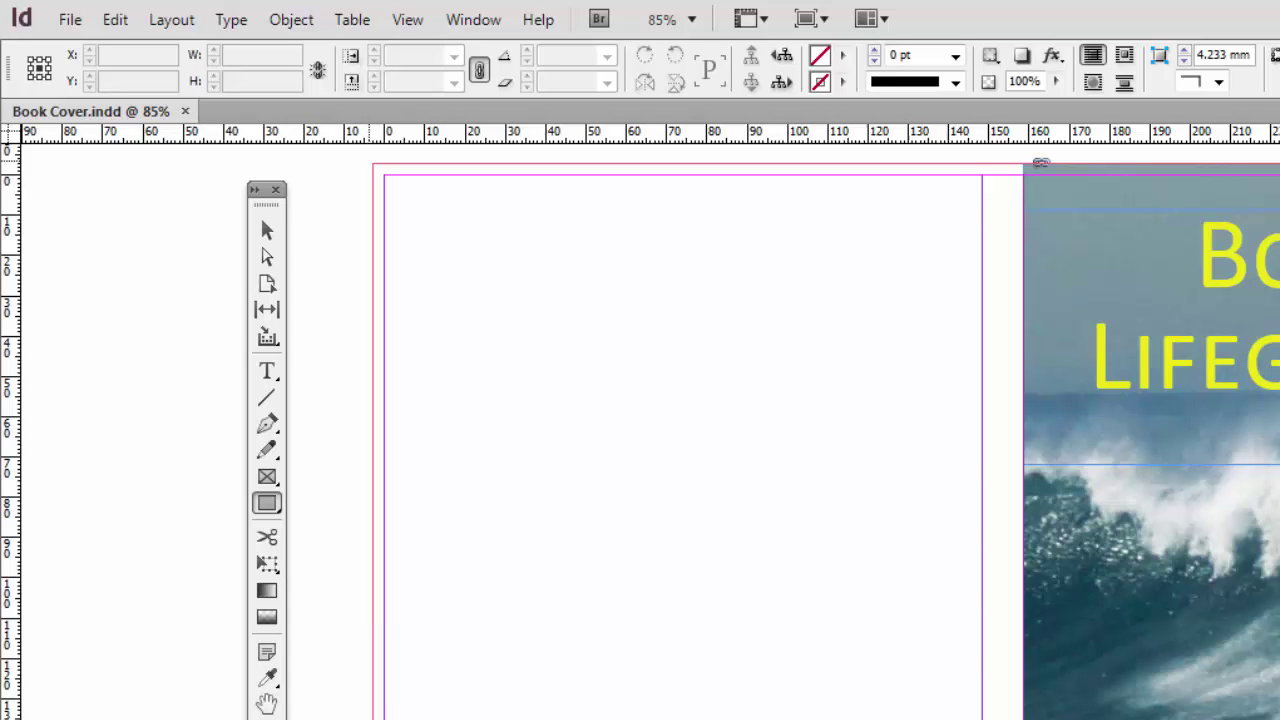
{"action": "left_click_drag", "start_coordinate": [373, 164], "coordinate": [806, 719]}
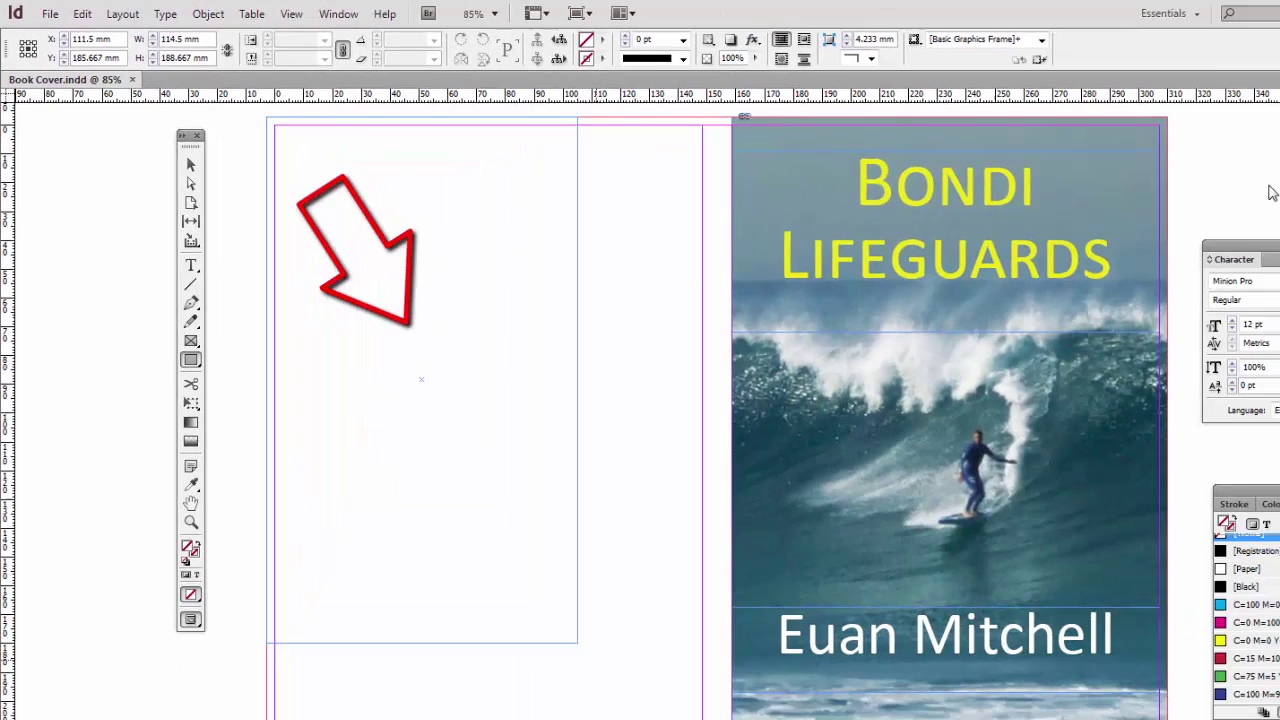
{"action": "mouse_move", "coordinate": [577, 642]}
{"action": "left_mouse_down"}
{"action": "mouse_move", "coordinate": [682, 703]}
{"action": "mouse_move", "coordinate": [778, 719]}
{"action": "mouse_move", "coordinate": [700, 705]}
{"action": "left_mouse_up"}
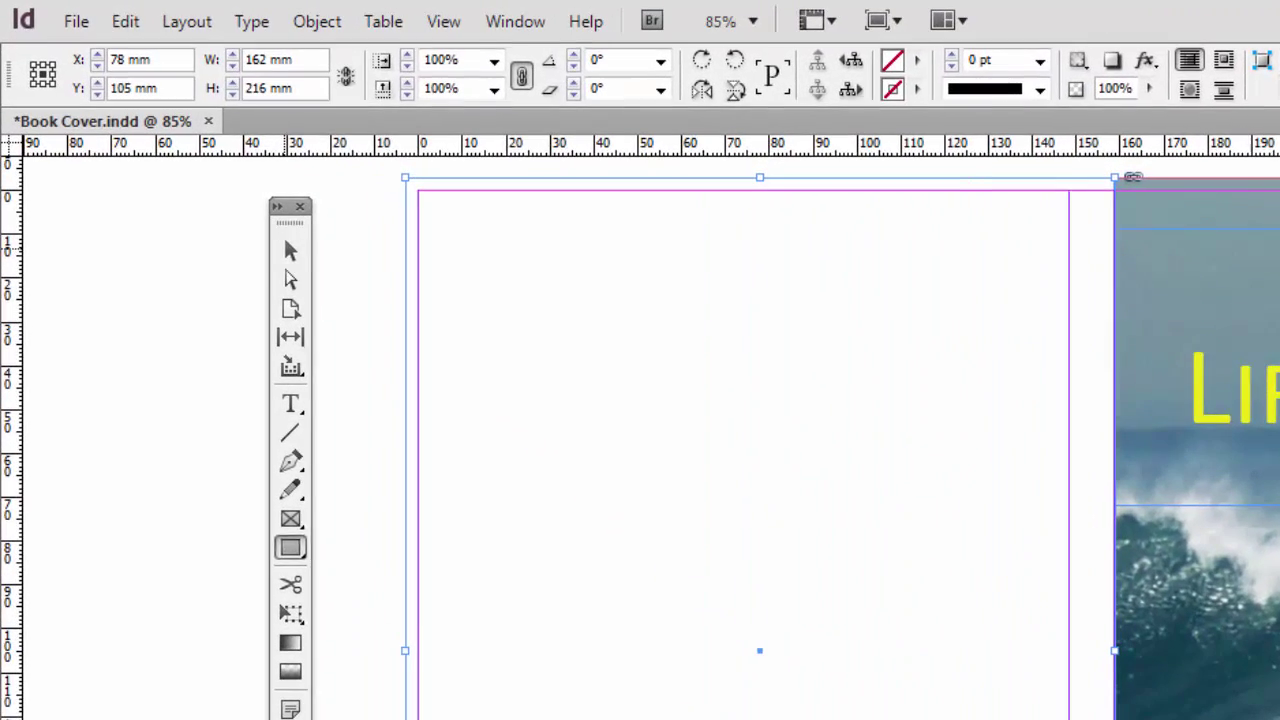
Place a horizontal guide across the lower back cover at 194 mm and deselect it.
{"action": "key", "text": "v"}
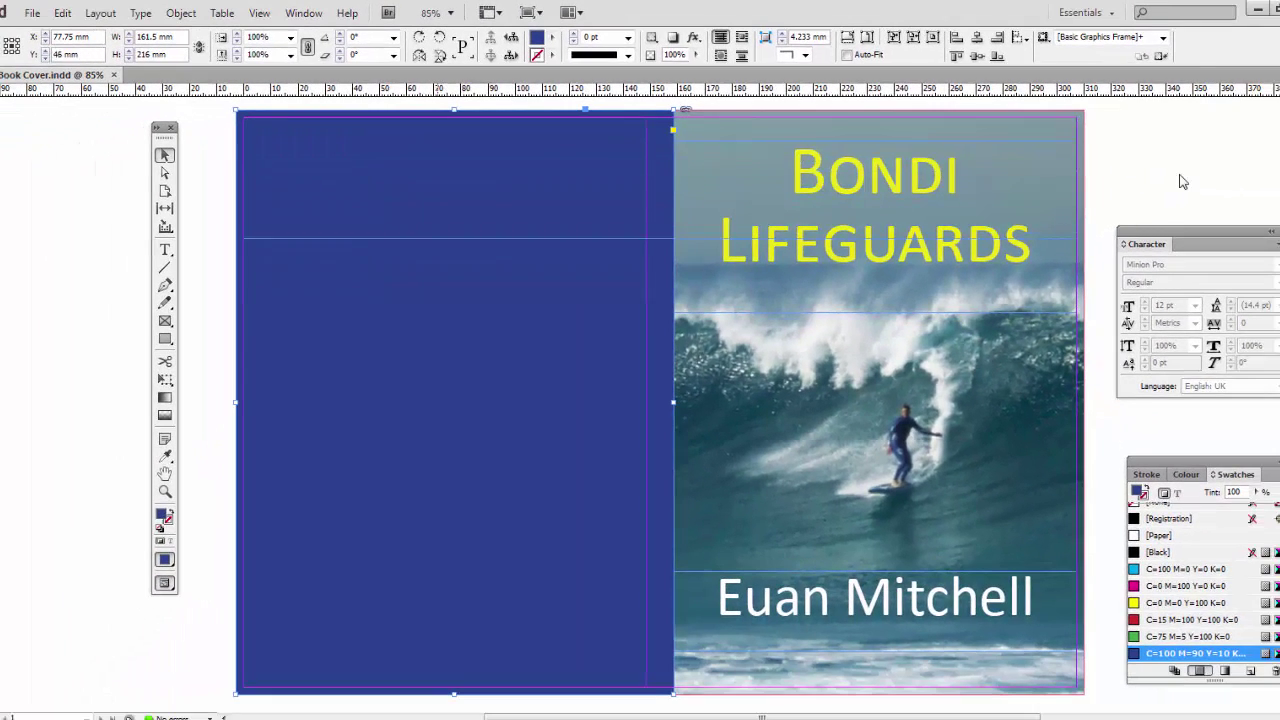
{"action": "mouse_move", "coordinate": [454, 238]}
{"action": "left_mouse_down"}
{"action": "mouse_move", "coordinate": [450, 640]}
{"action": "mouse_move", "coordinate": [402, 643]}
{"action": "left_mouse_up"}
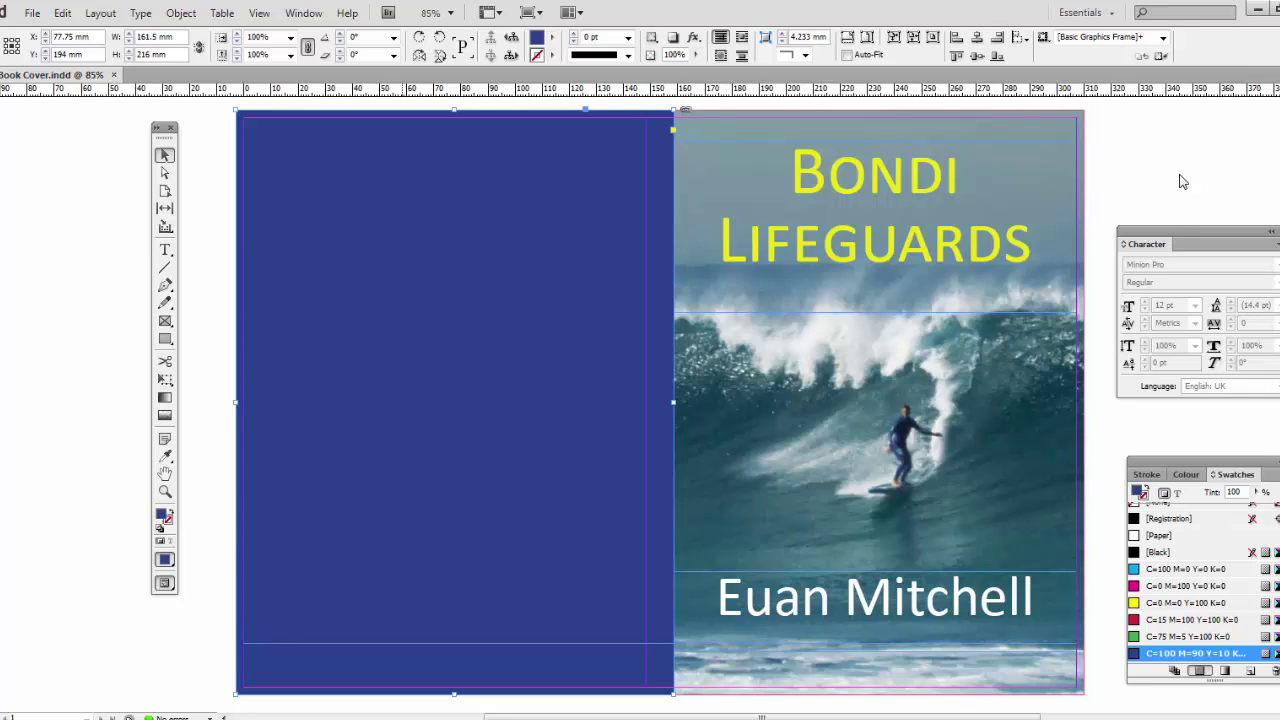
{"action": "key", "text": "Escape"}
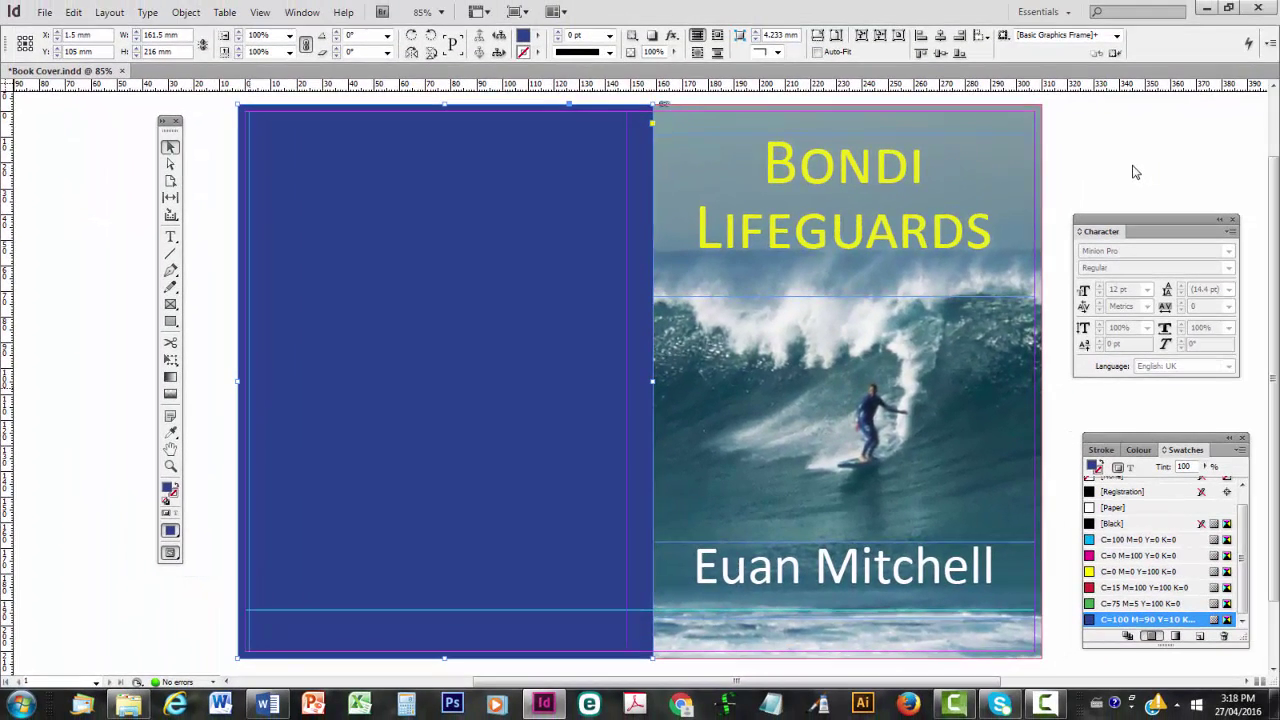
Place two vertical guides on the back cover, one at about 19.5 mm and one near the spine at about 137 mm.
{"action": "left_click_drag", "start_coordinate": [258, 388], "coordinate": [295, 388]}
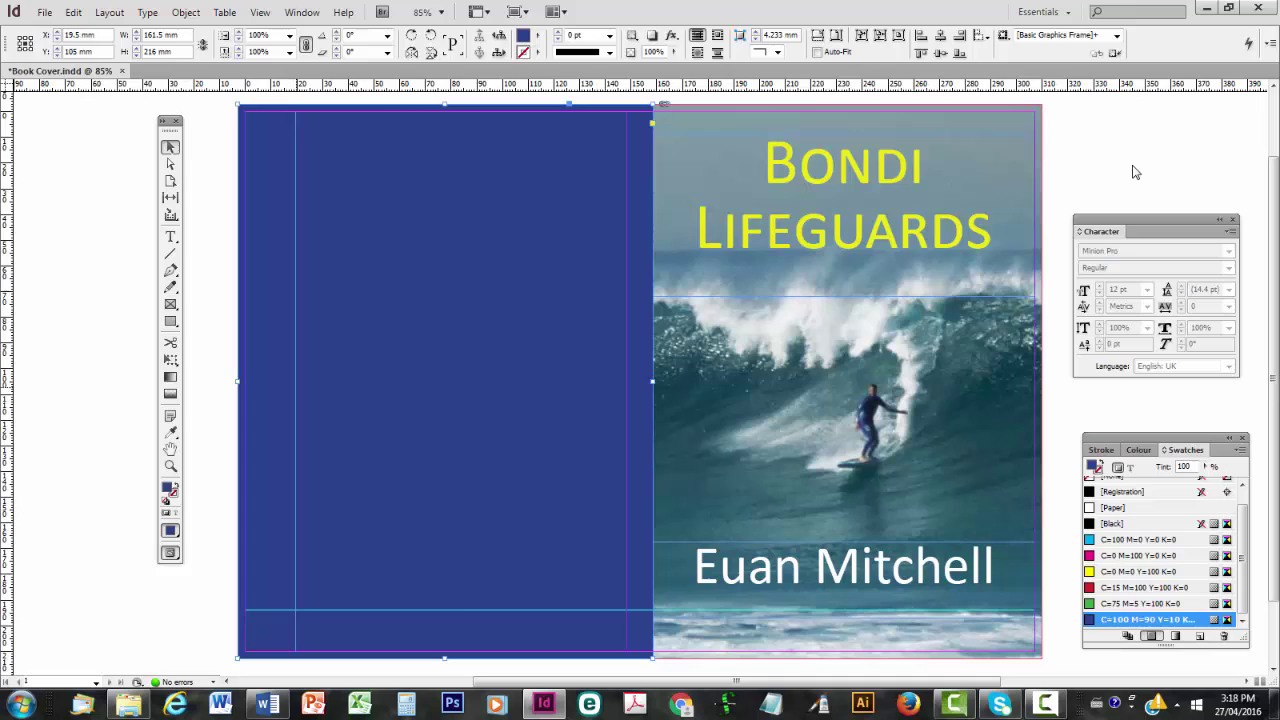
{"action": "key", "text": "Left"}
{"action": "key", "text": "Left"}
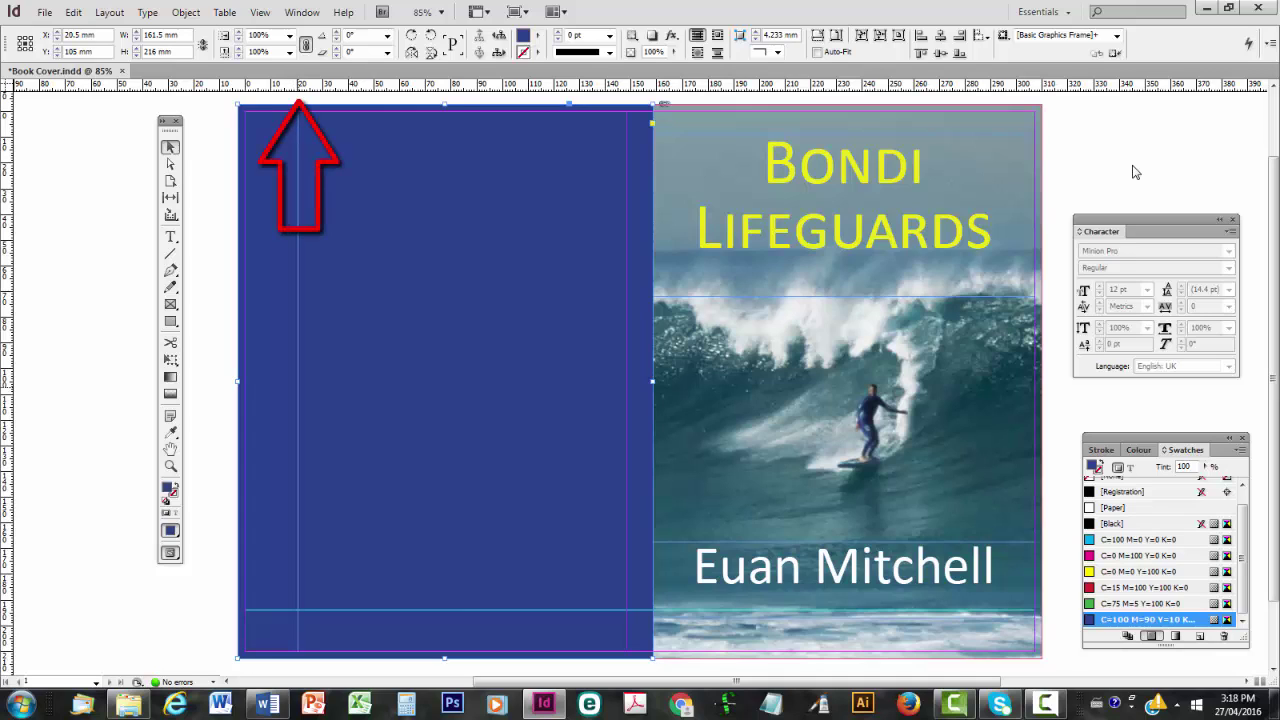
{"action": "left_click_drag", "start_coordinate": [296, 388], "coordinate": [295, 388]}
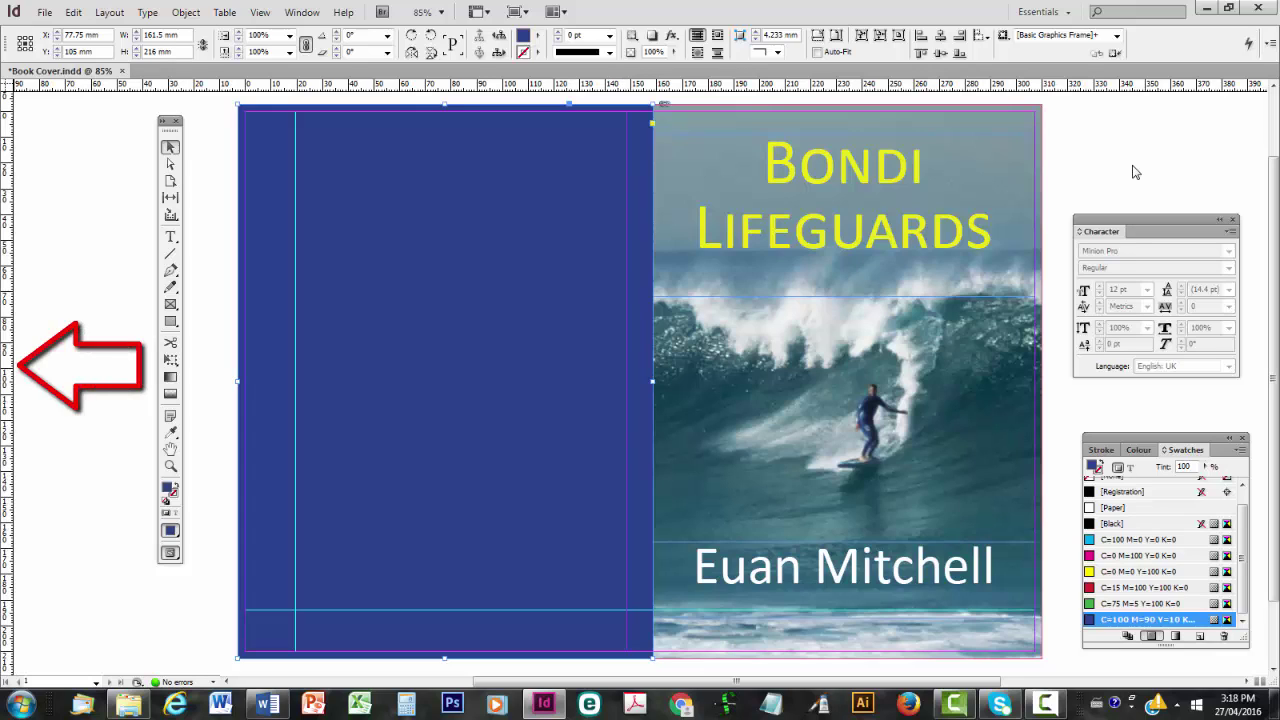
{"action": "left_click_drag", "start_coordinate": [7, 381], "coordinate": [598, 380]}
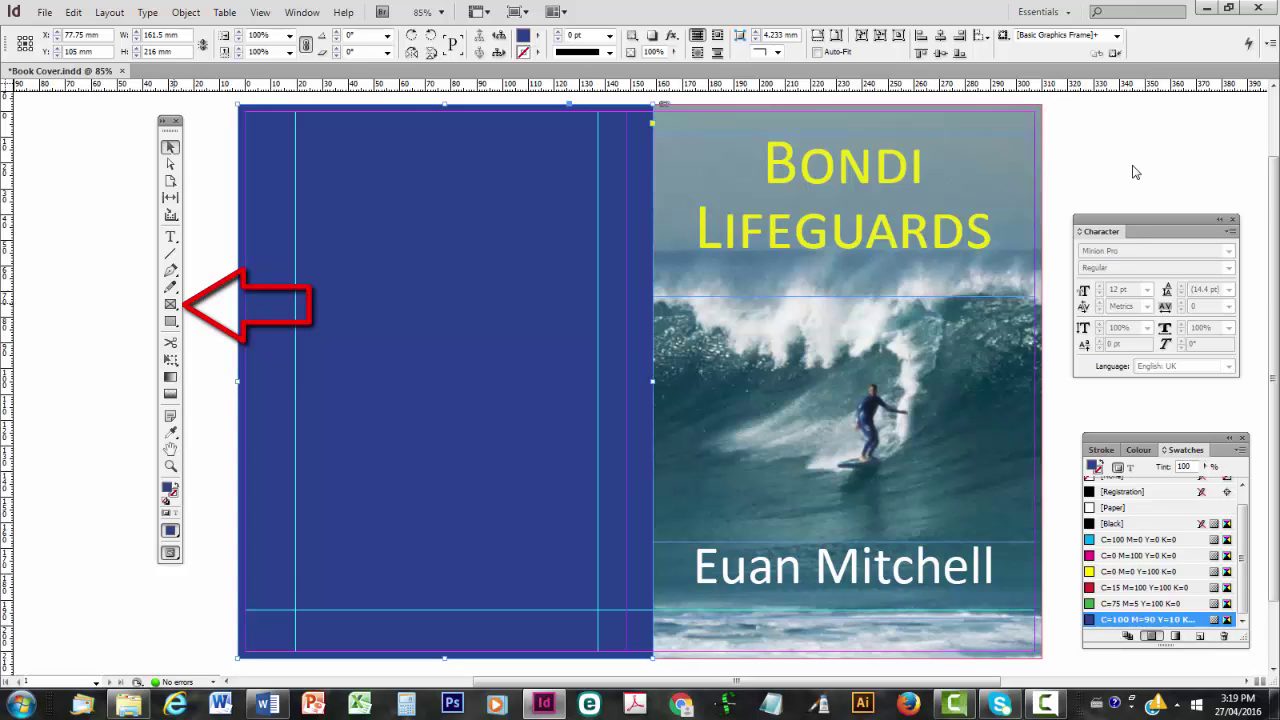
Draw a picture frame about 30.5 × 32.7 mm in the back cover's lower-left guide corner and place 4504 OverdogLogo Reversed in it.
{"action": "key", "text": "f"}
{"action": "mouse_move", "coordinate": [295, 525]}
{"action": "left_mouse_down"}
{"action": "mouse_move", "coordinate": [374, 530]}
{"action": "mouse_move", "coordinate": [388, 602]}
{"action": "mouse_move", "coordinate": [373, 609]}
{"action": "left_mouse_up"}
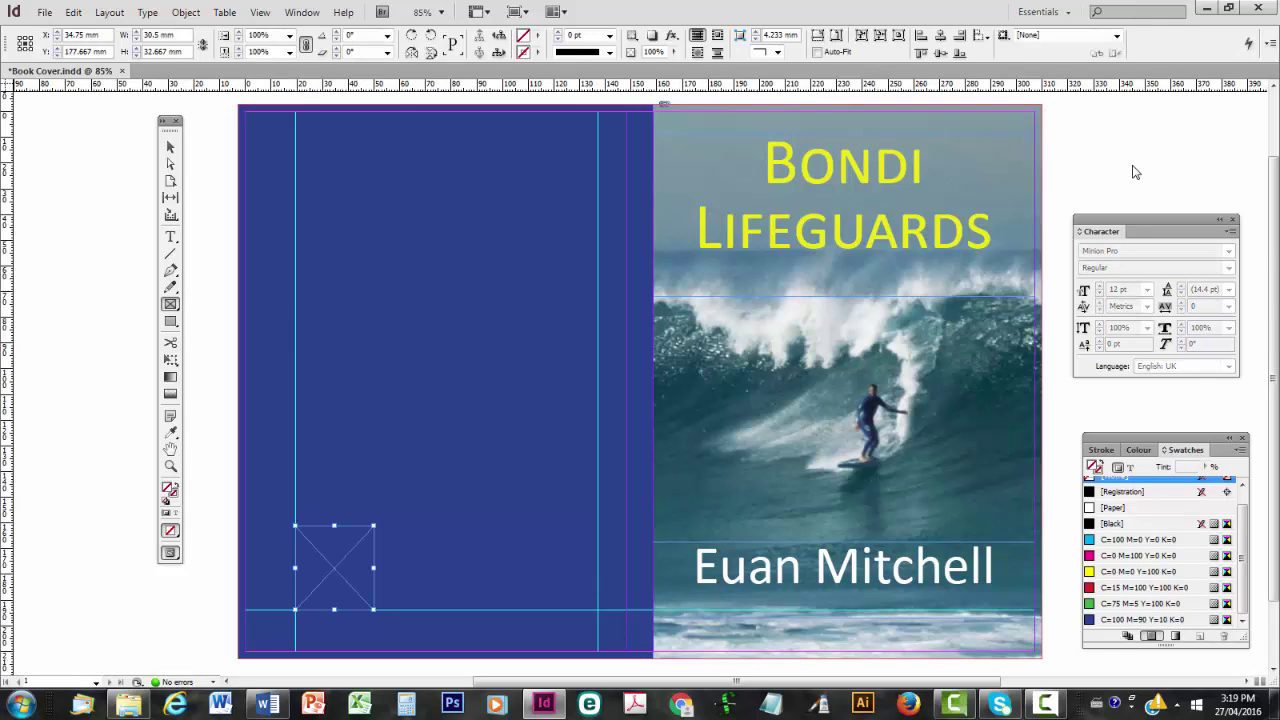
{"action": "key", "text": "alt"}
{"action": "key", "text": "alt+f"}
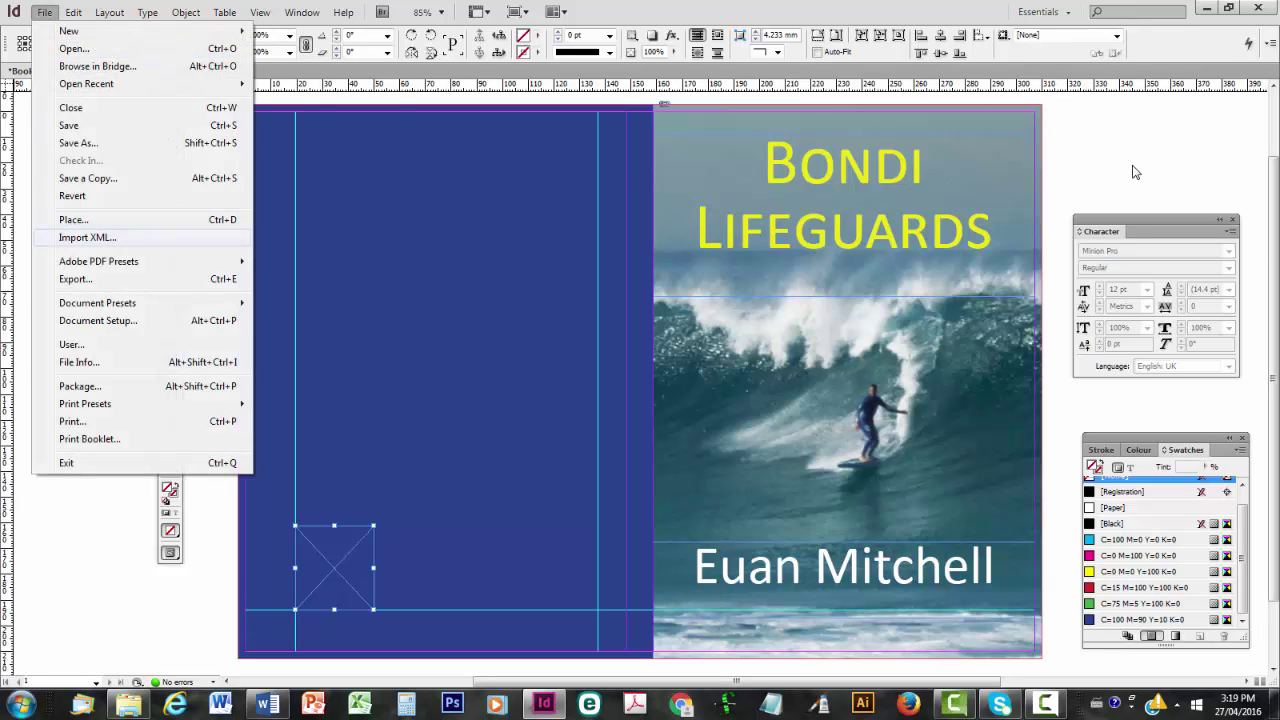
{"action": "key", "text": "Return"}
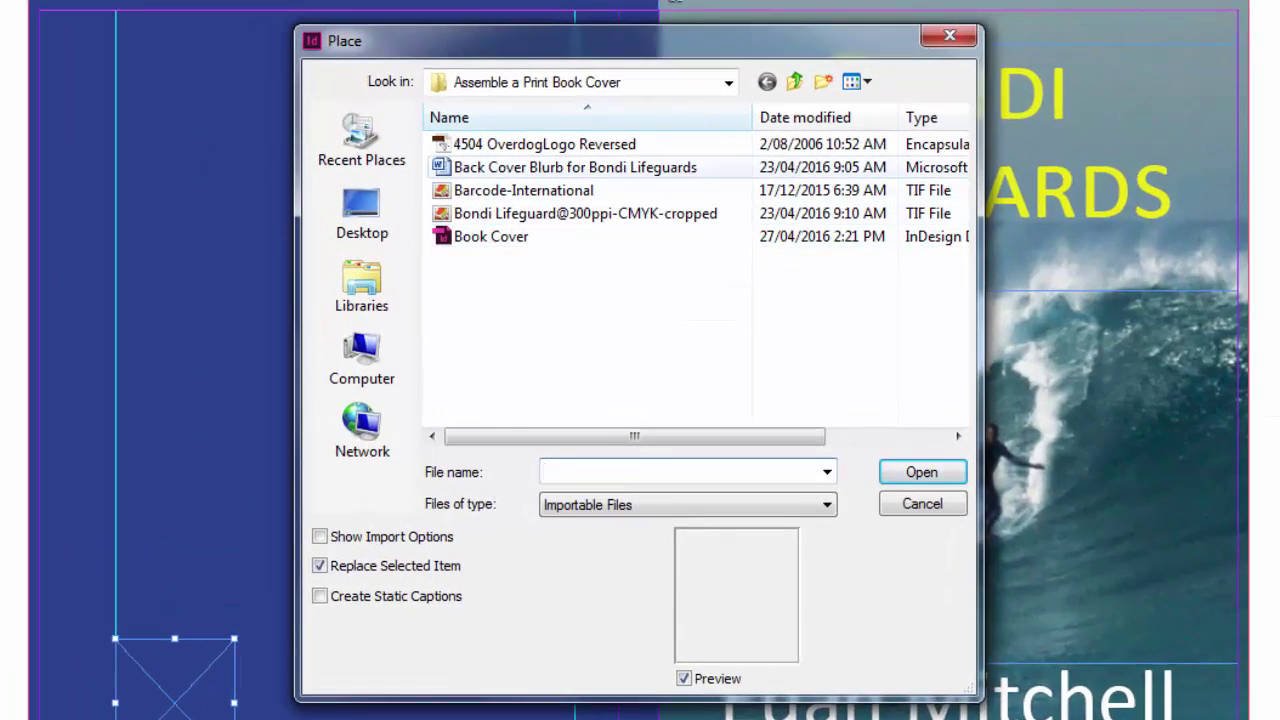
{"action": "left_click", "coordinate": [544, 144]}
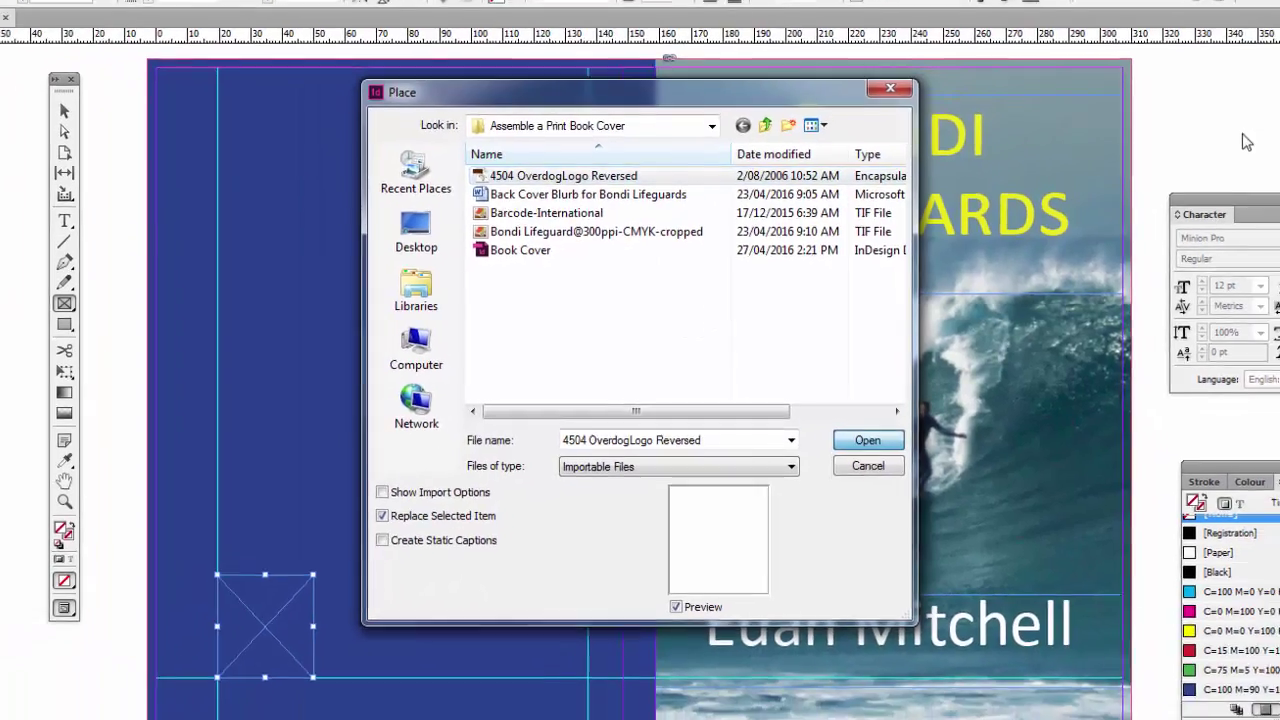
{"action": "key", "text": "Return"}
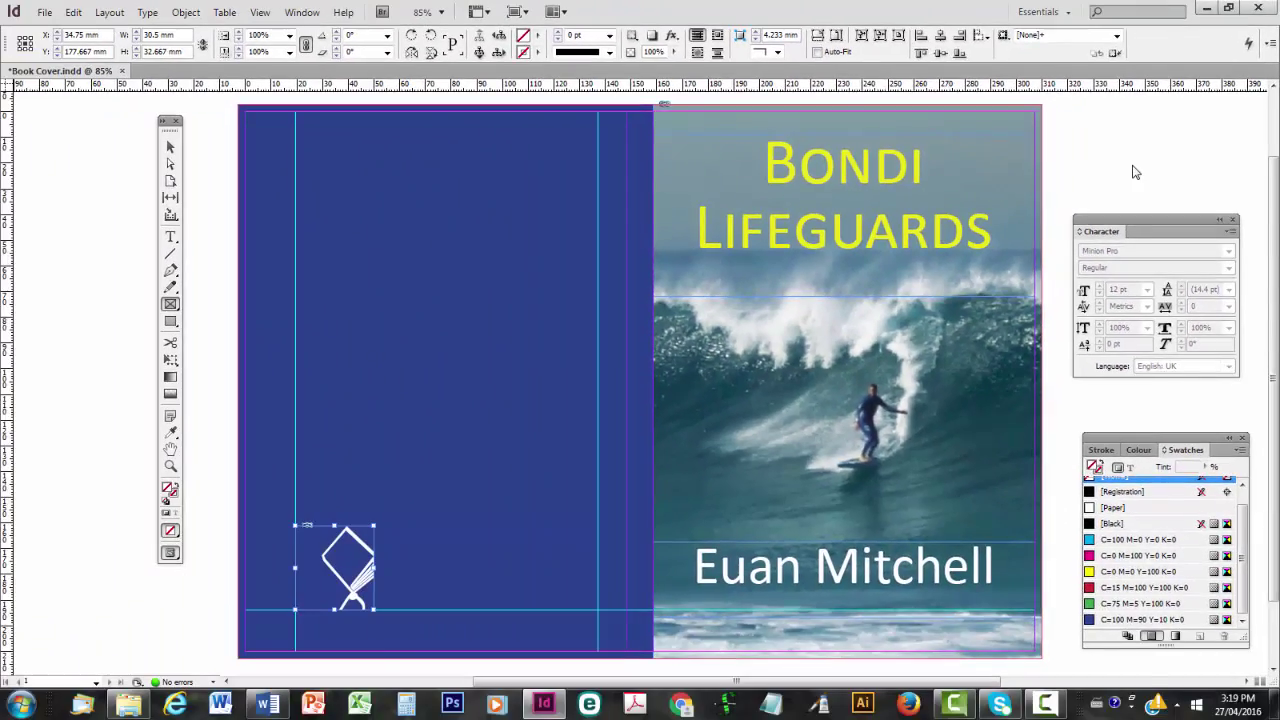
Fit the logo proportionally in its frame and nudge the image left until it meets the left vertical guide.
{"action": "key", "text": "ctrl+alt+shift+e"}
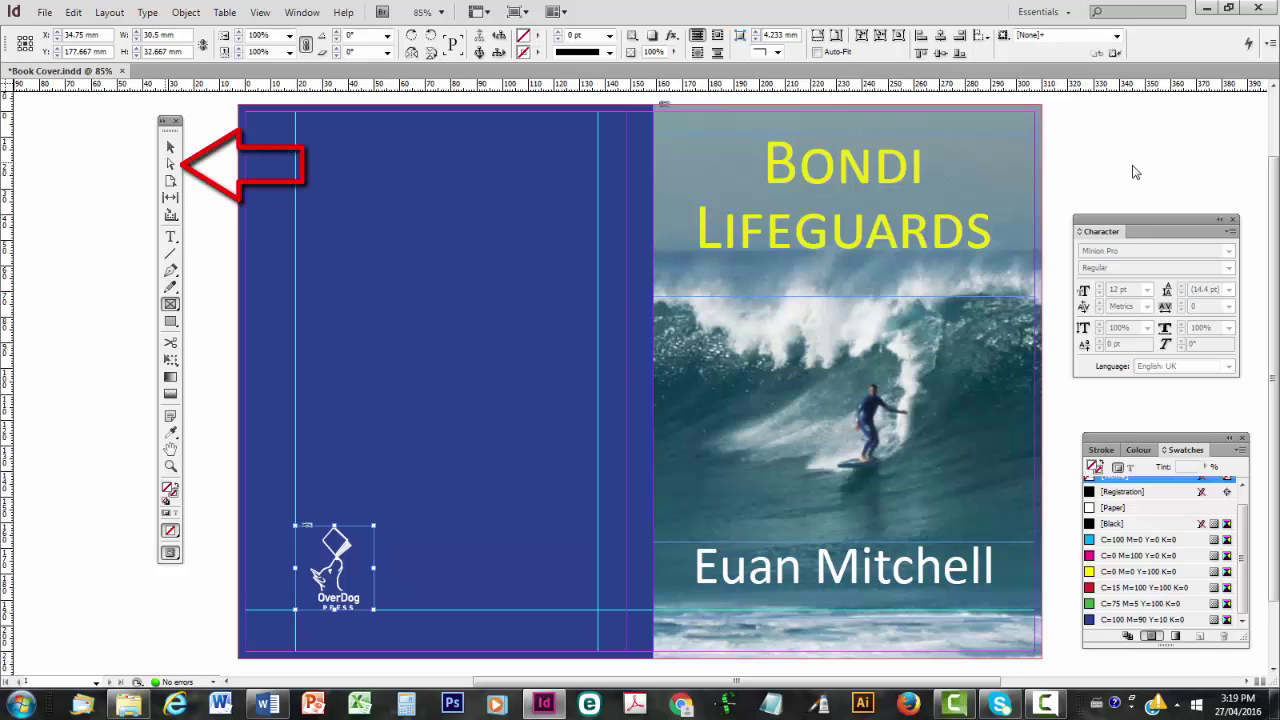
{"action": "key", "text": "a"}
{"action": "key", "text": "shift+Escape"}
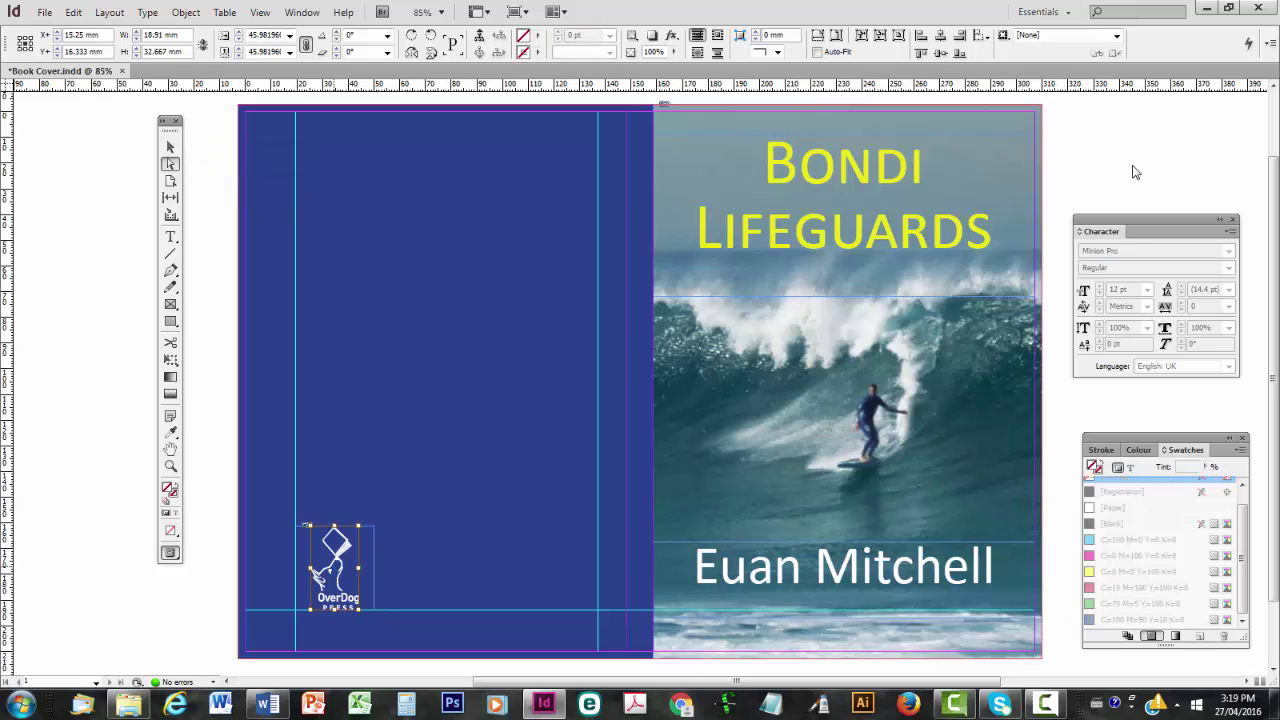
{"action": "key", "text": "Left"}
{"action": "key", "text": "Left"}
{"action": "key", "text": "Left"}
{"action": "key", "text": "Left"}
{"action": "key", "text": "Left"}
{"action": "key", "text": "Left"}
{"action": "key", "text": "Left"}
{"action": "key", "text": "Left"}
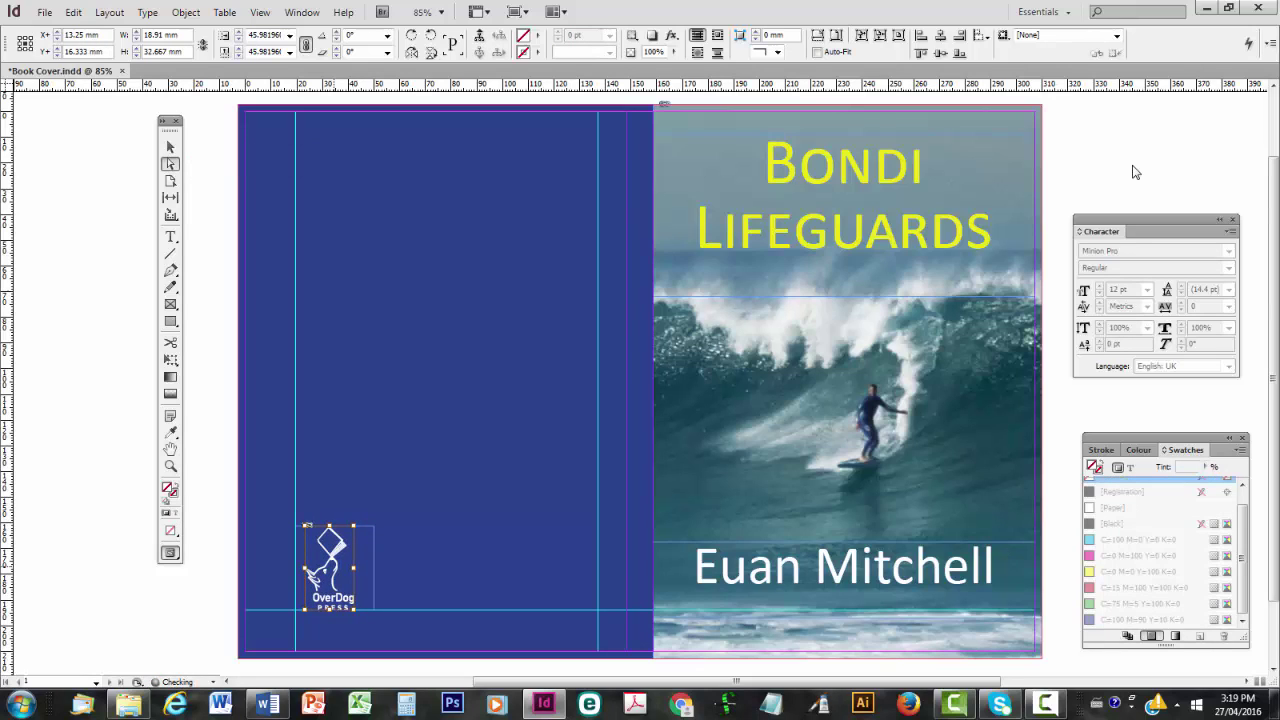
{"action": "key", "text": "Left"}
{"action": "key", "text": "Left"}
{"action": "key", "text": "Left"}
{"action": "key", "text": "Left"}
{"action": "key", "text": "Left"}
{"action": "key", "text": "Left"}
{"action": "key", "text": "Left"}
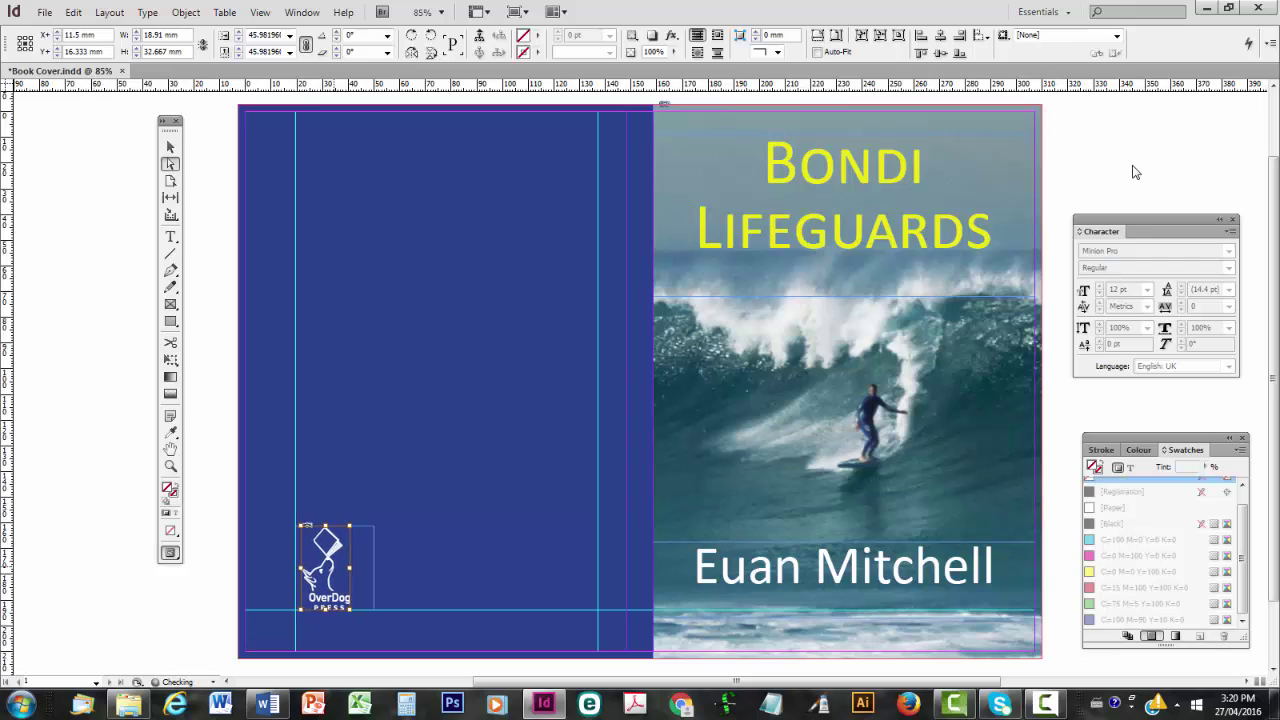
{"action": "key", "text": "Left"}
{"action": "key", "text": "Left"}
{"action": "key", "text": "Left"}
{"action": "key", "text": "Left"}
{"action": "key", "text": "Left"}
{"action": "key", "text": "Left"}
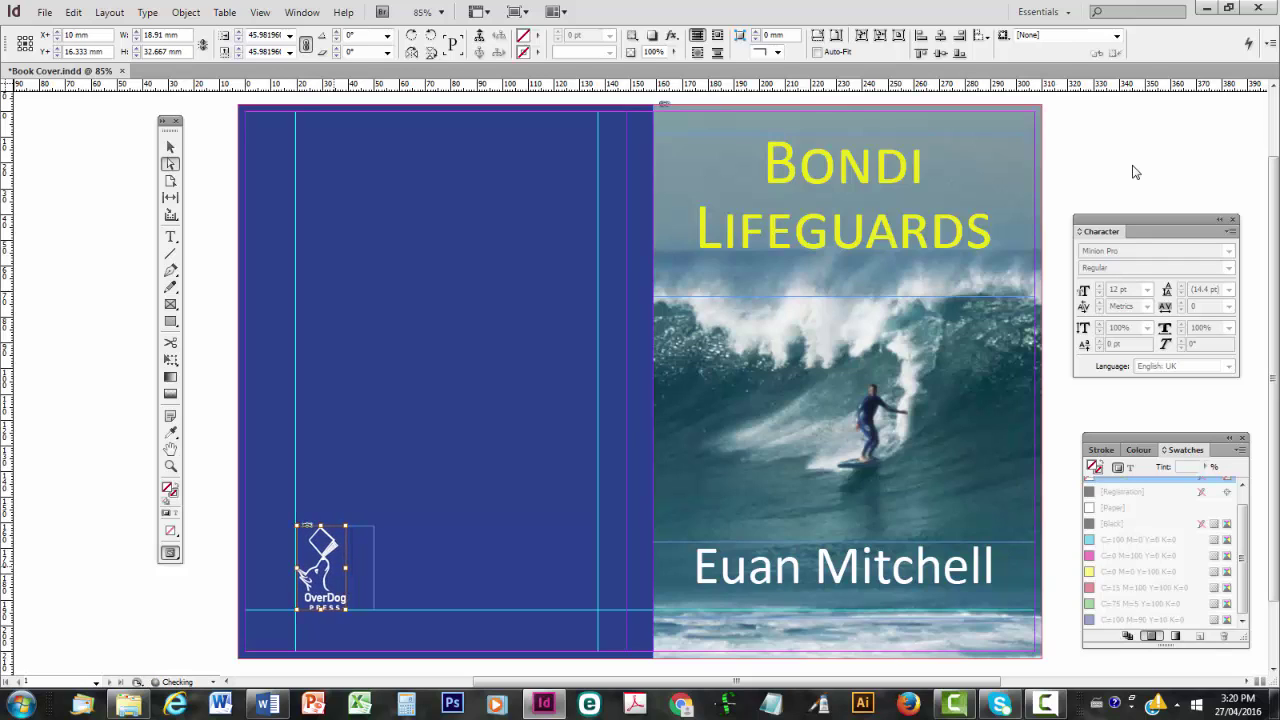
{"action": "key", "text": "Left"}
{"action": "key", "text": "Left"}
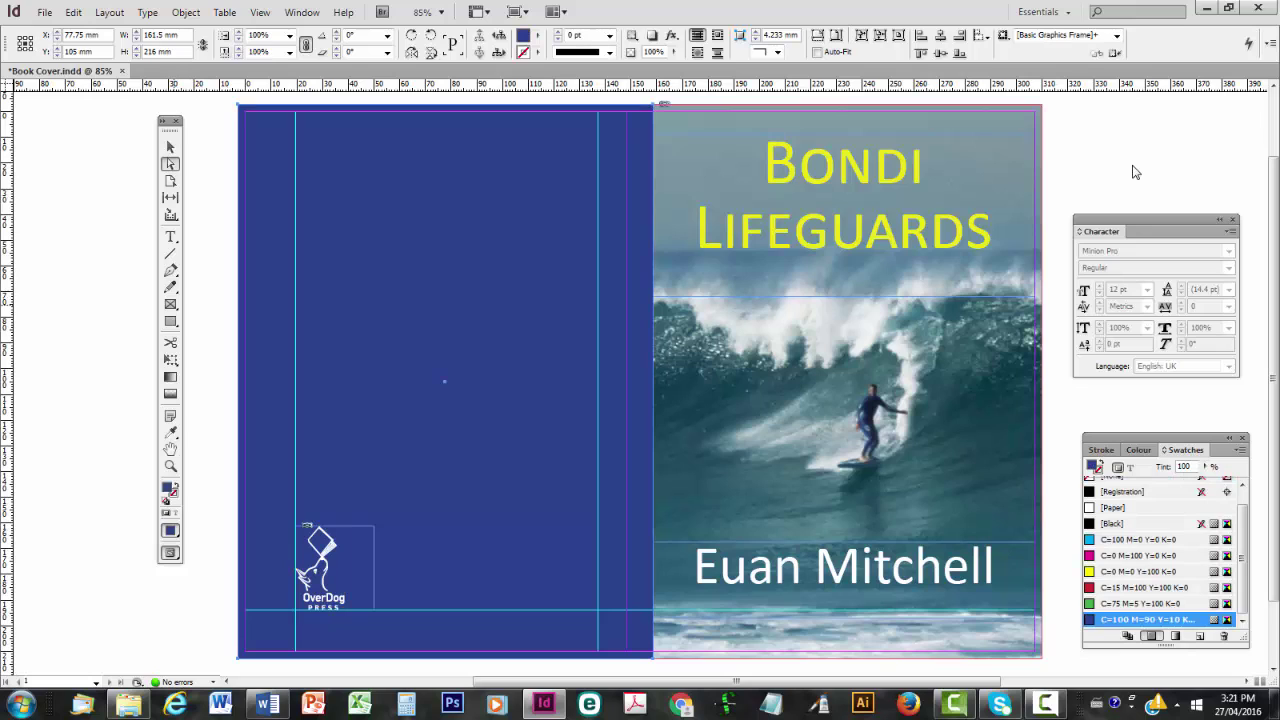
Draw a picture frame about 48 × 32.7 mm in the back cover's lower-right guide corner, with its base on the horizontal guide.
{"action": "key", "text": "f"}
{"action": "left_click_drag", "start_coordinate": [474, 526], "coordinate": [598, 602]}
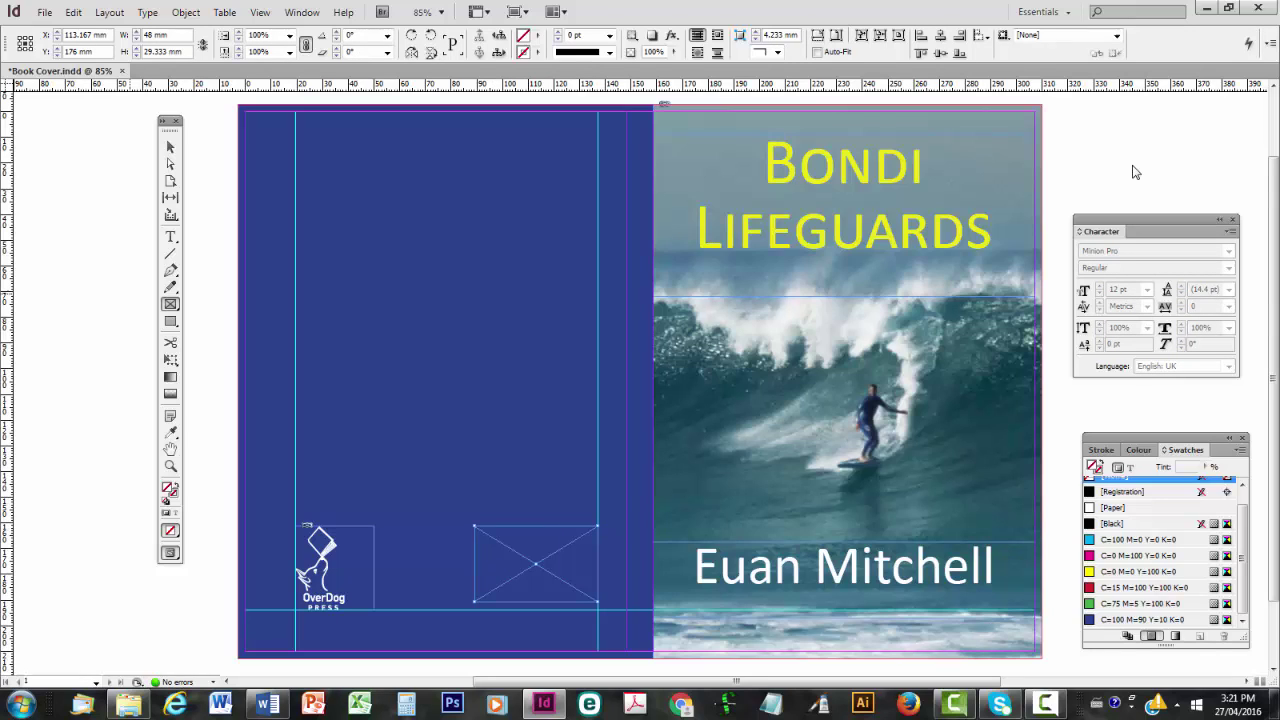
{"action": "key", "text": "v"}
{"action": "left_click_drag", "start_coordinate": [536, 601], "coordinate": [536, 609]}
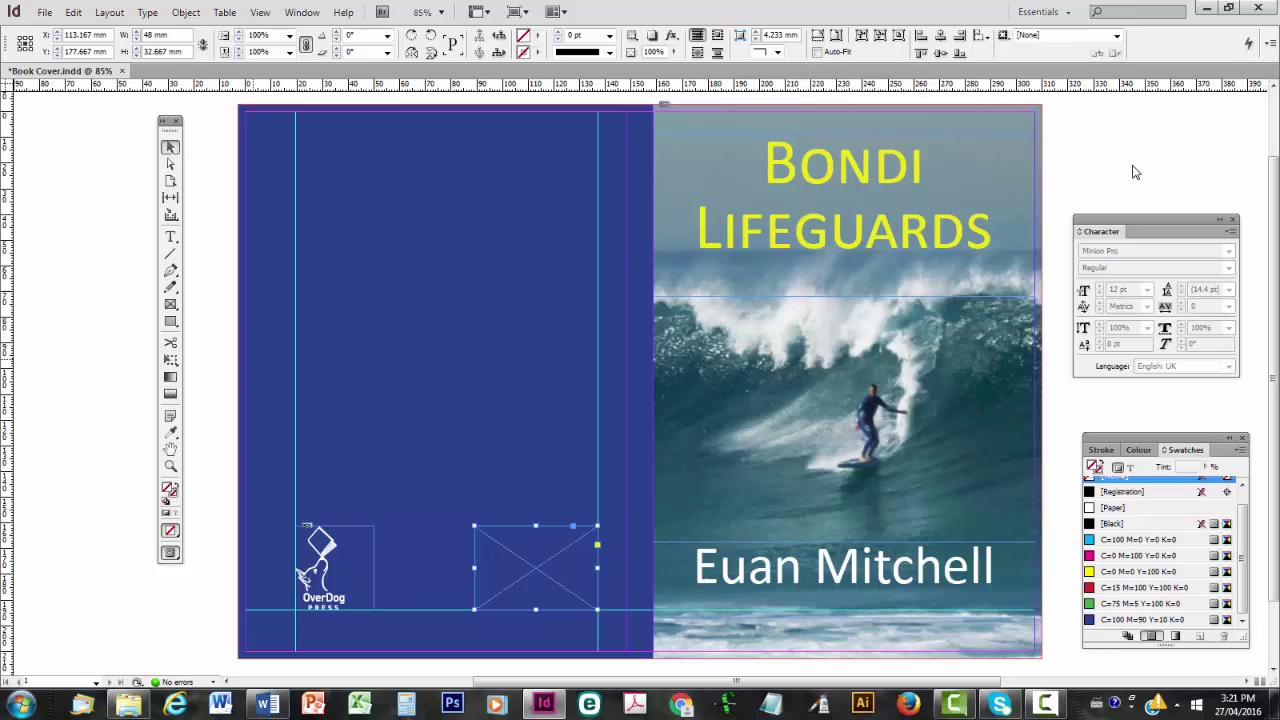
Place the Barcode-International image into the new frame.
{"action": "key", "text": "alt"}
{"action": "key", "text": "alt+f"}
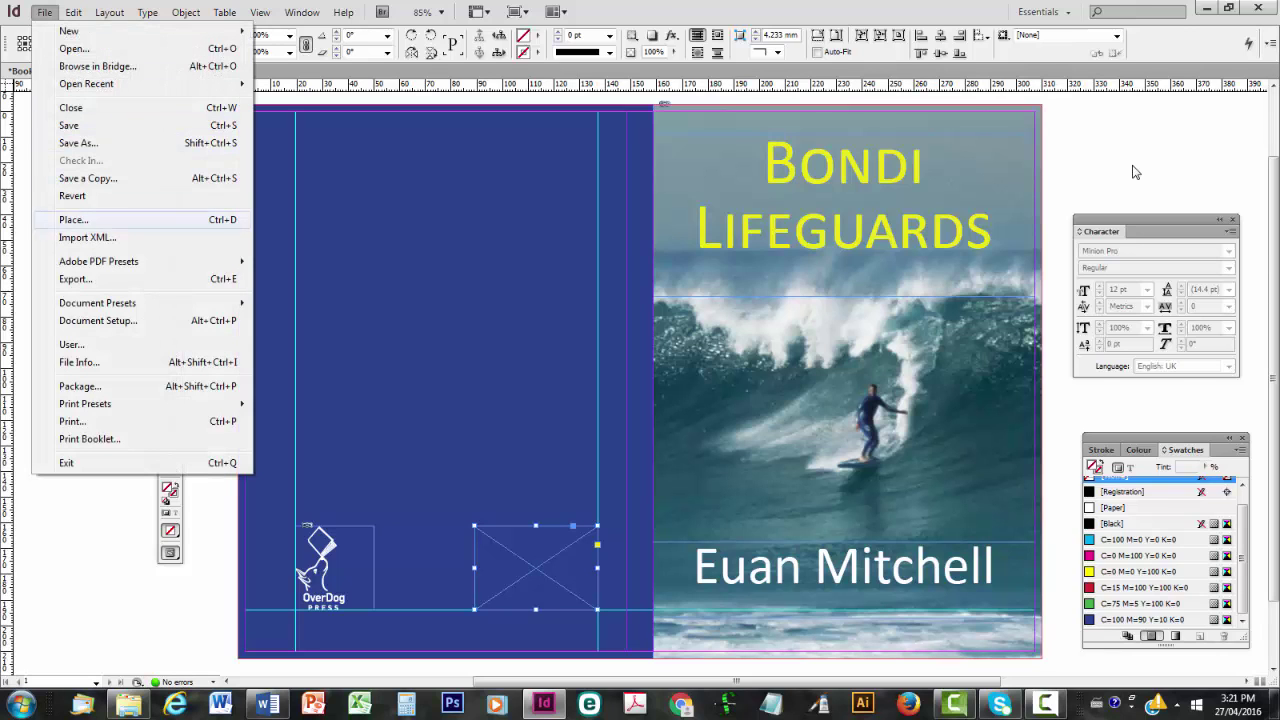
{"action": "key", "text": "Return"}
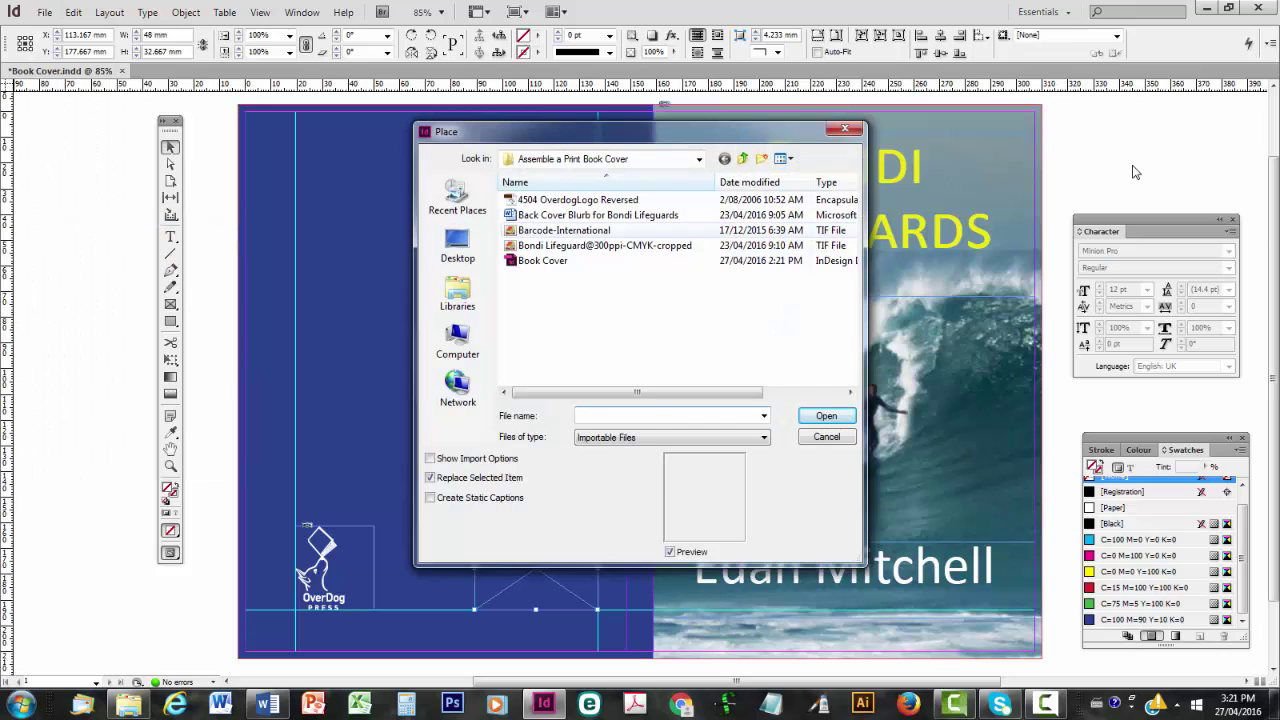
{"action": "left_click", "coordinate": [564, 230]}
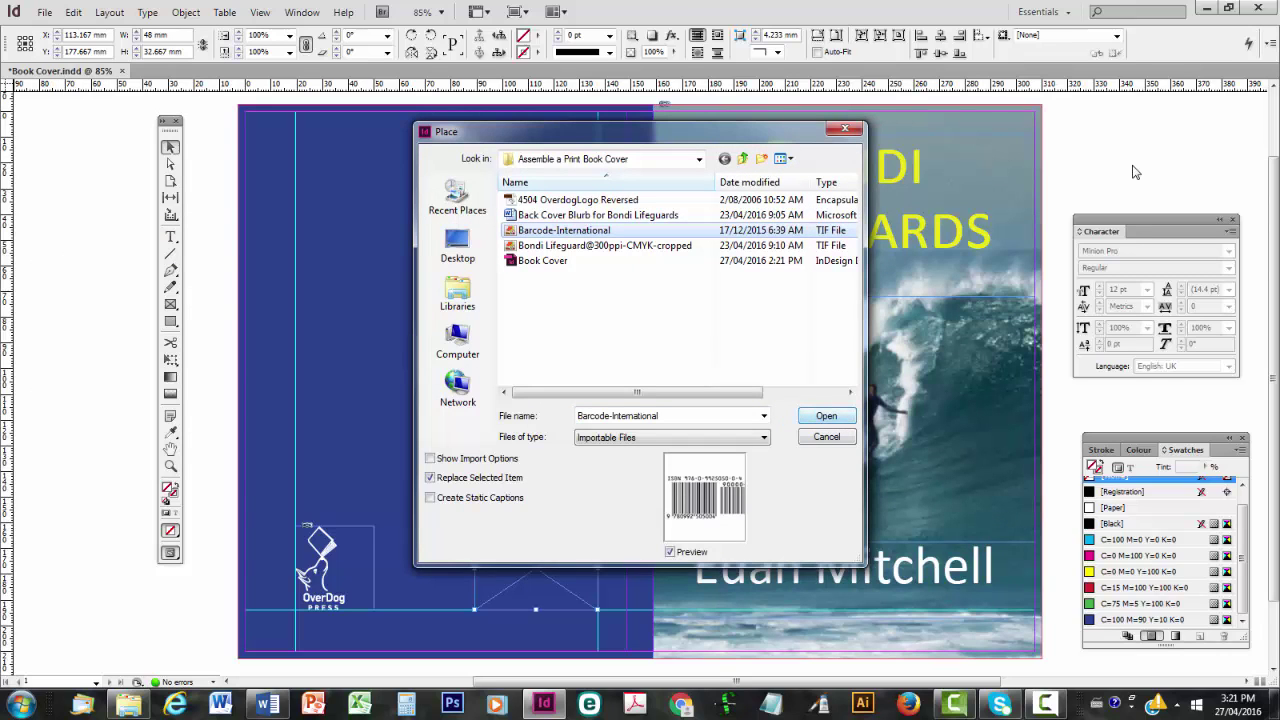
{"action": "key", "text": "Return"}
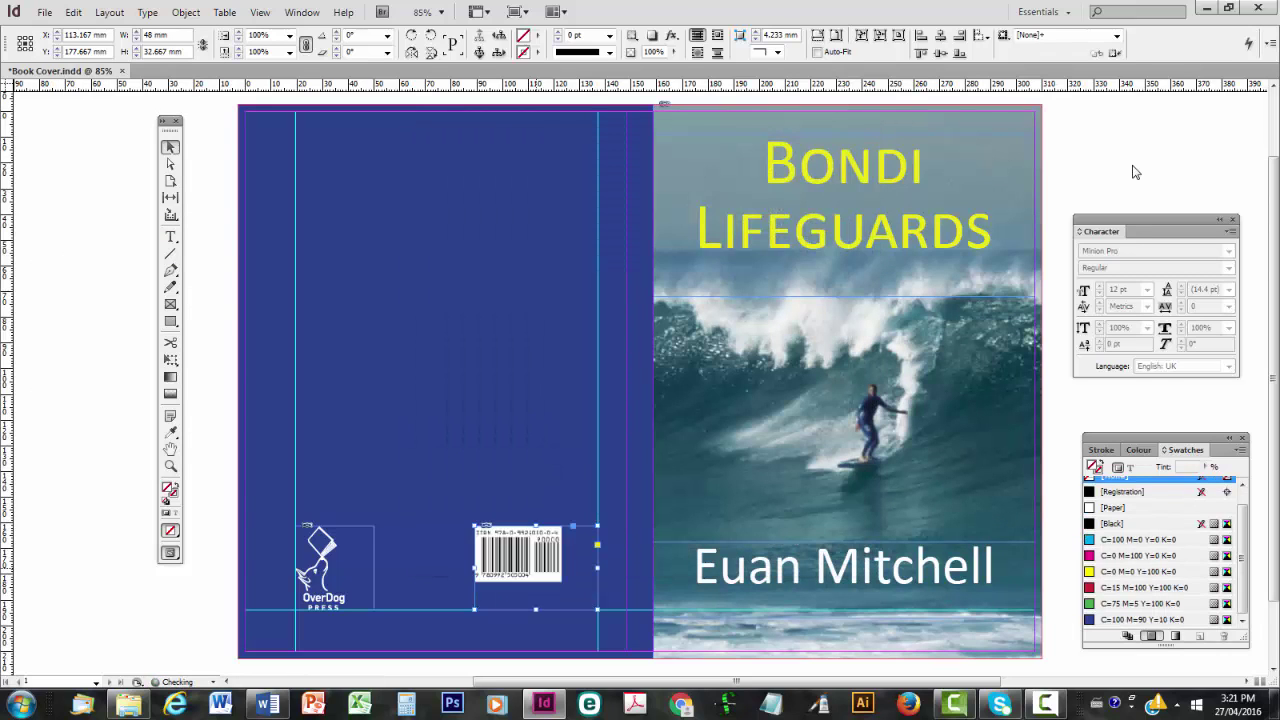
Fit the barcode proportionally in its frame and align the image with the bottom guide.
{"action": "right_click", "coordinate": [528, 562]}
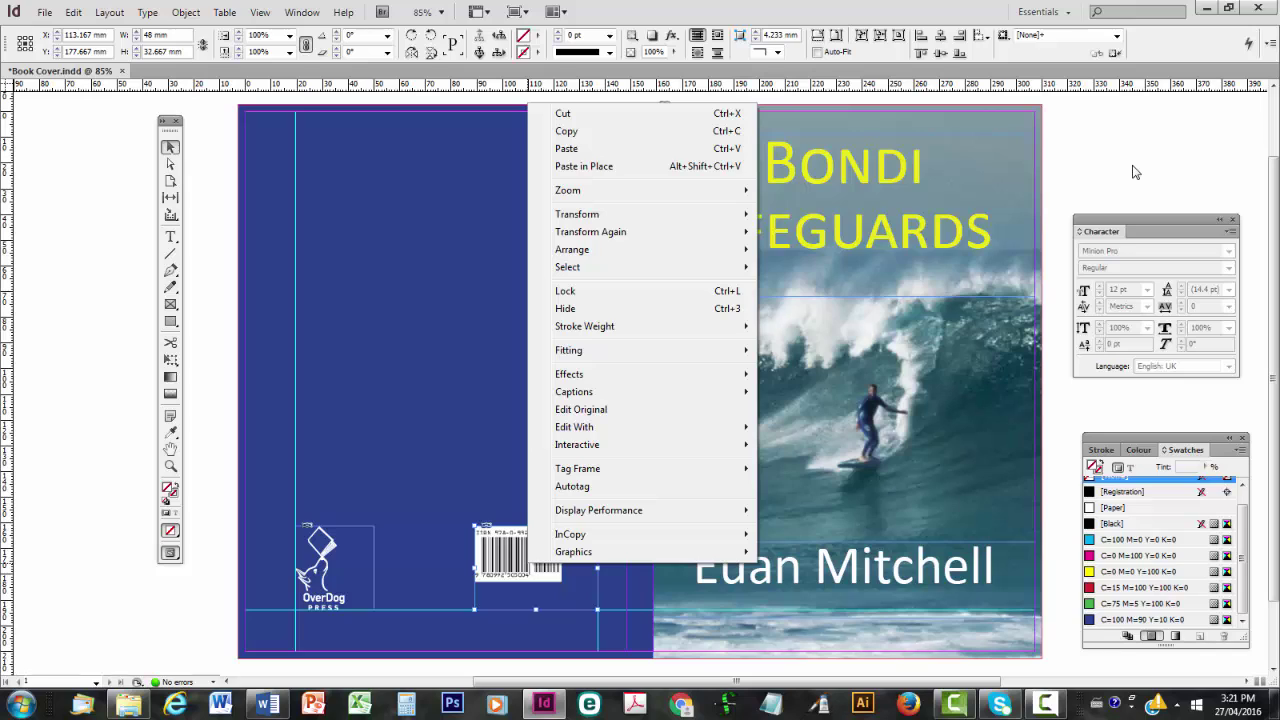
{"action": "mouse_move", "coordinate": [569, 350]}
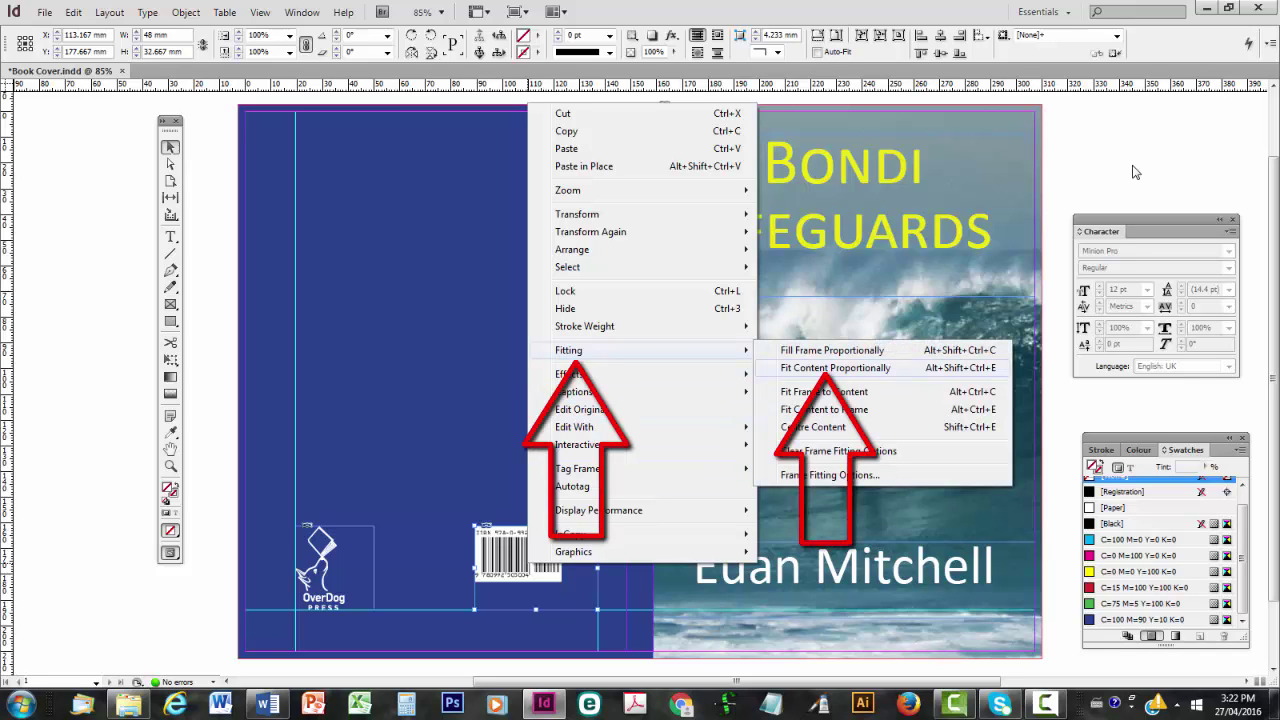
{"action": "key", "text": "Return"}
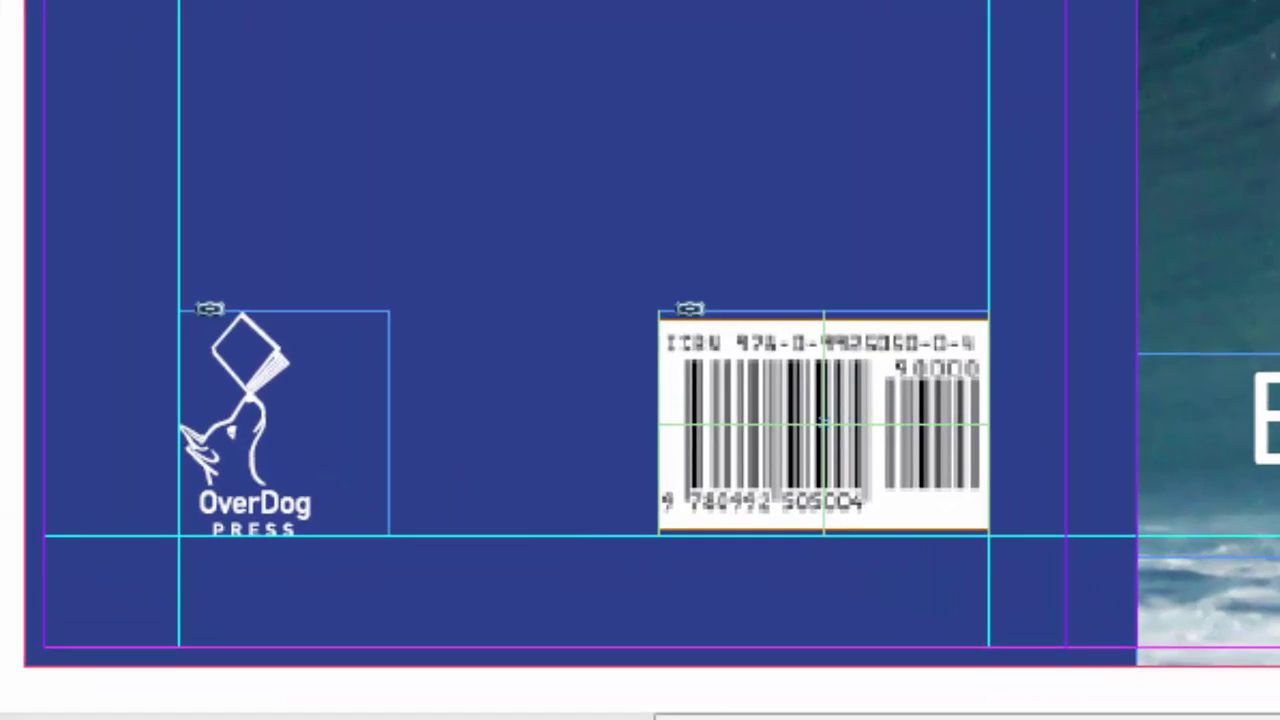
{"action": "left_click", "coordinate": [823, 428]}
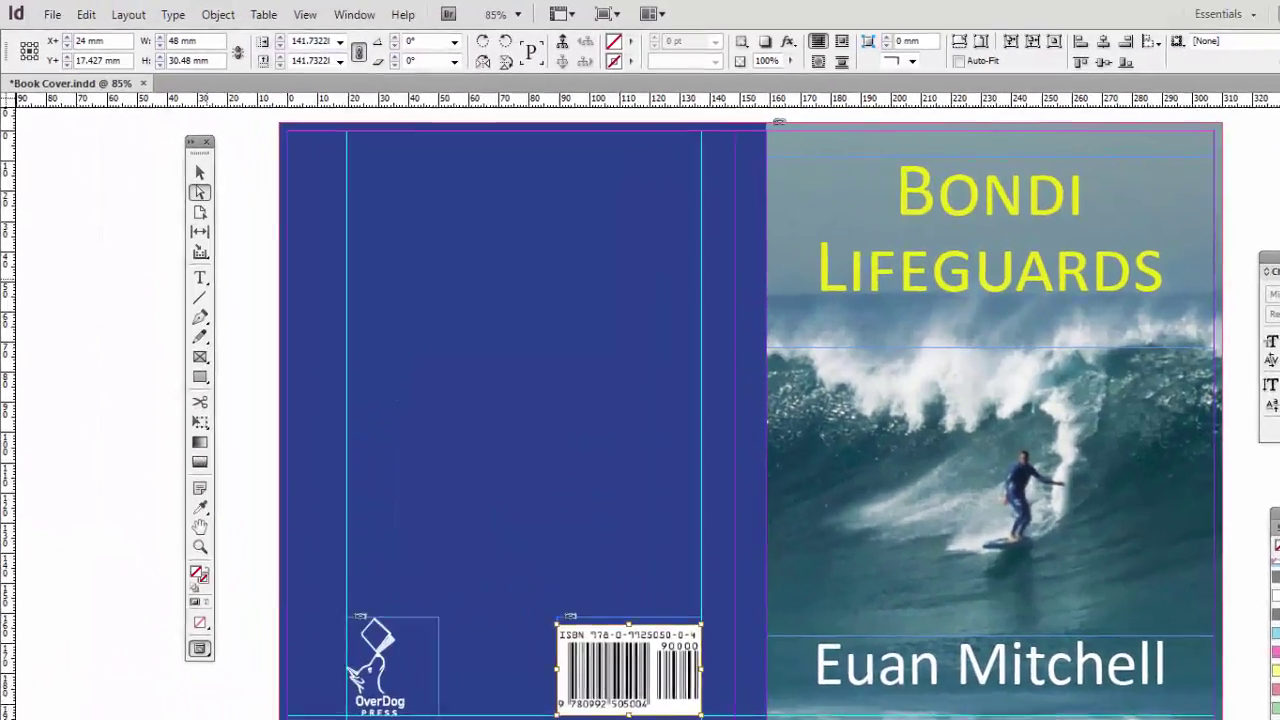
Draw a text frame across the upper back cover, spanning the two vertical guides.
{"action": "left_click", "coordinate": [200, 277]}
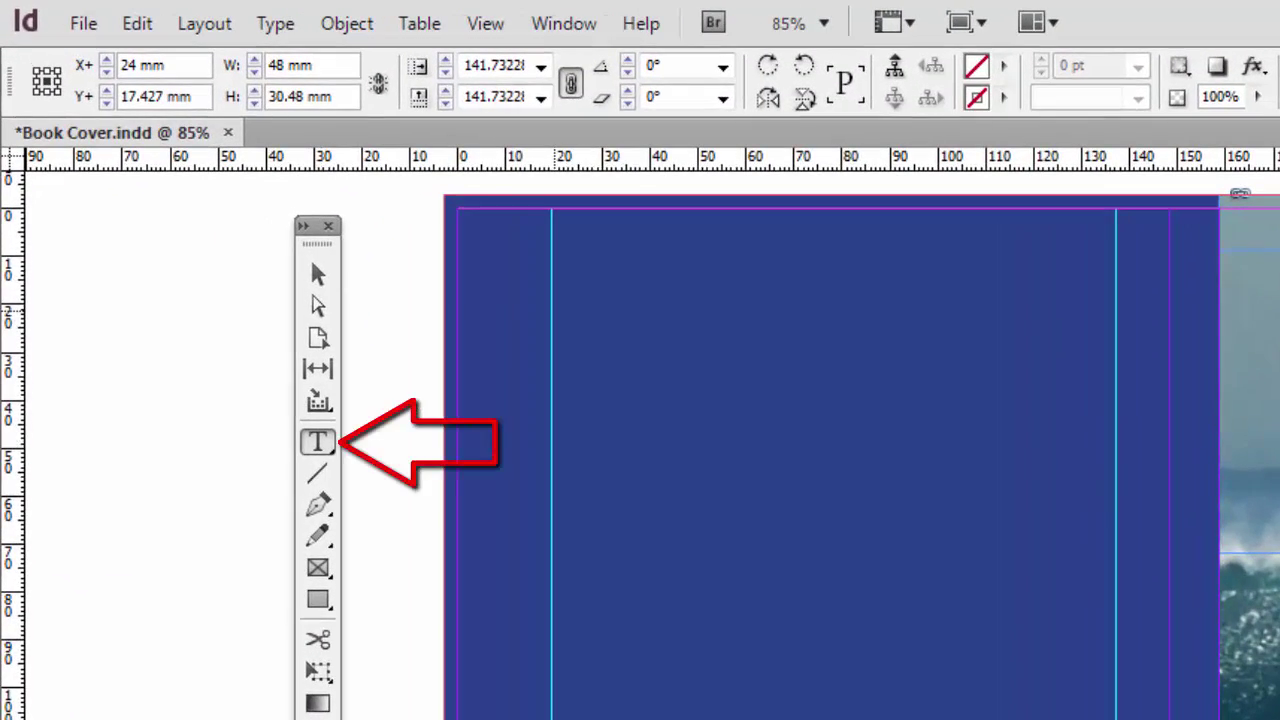
{"action": "mouse_move", "coordinate": [552, 296]}
{"action": "left_mouse_down"}
{"action": "mouse_move", "coordinate": [580, 364]}
{"action": "mouse_move", "coordinate": [782, 476]}
{"action": "mouse_move", "coordinate": [1091, 560]}
{"action": "mouse_move", "coordinate": [1116, 553]}
{"action": "left_mouse_up"}
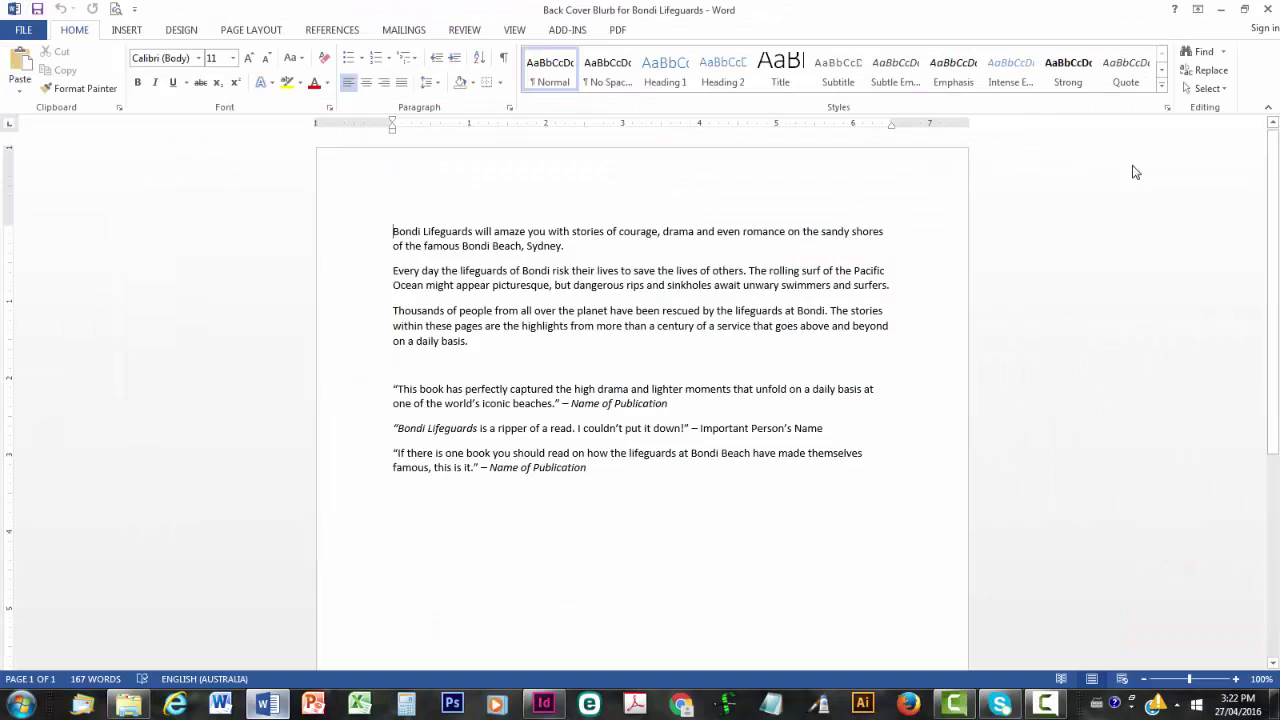
Copy the first three blurb paragraphs from the Word document Back Cover Blurb for Bondi Lifeguards.
{"action": "key", "text": "shift+Down"}
{"action": "key", "text": "shift+Down"}
{"action": "key", "text": "shift+Down"}
{"action": "key", "text": "shift+Down"}
{"action": "key", "text": "shift+Down"}
{"action": "key", "text": "shift+Down"}
{"action": "key", "text": "shift+Down"}
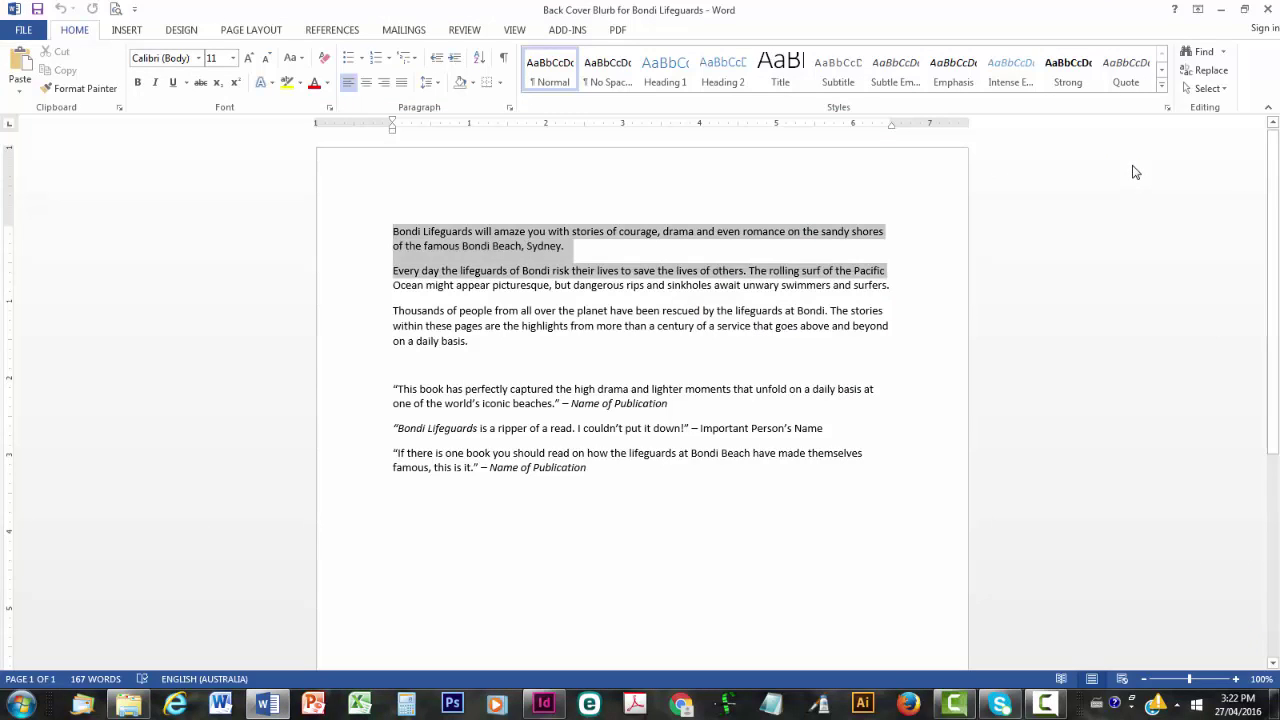
{"action": "key", "text": "ctrl+c"}
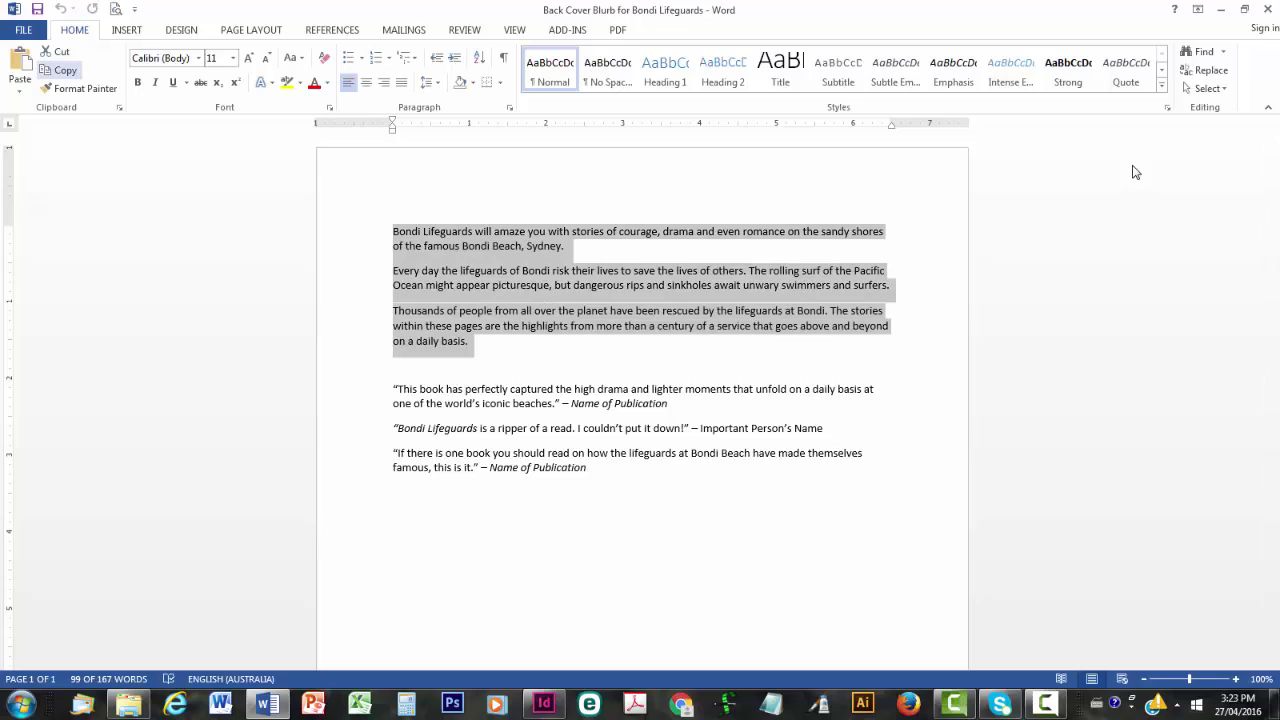
Switch to InDesign, paste the blurb into the upper back-cover text frame and extend the frame downwards to about 63.3 mm high.
{"action": "key", "text": "alt+Tab"}
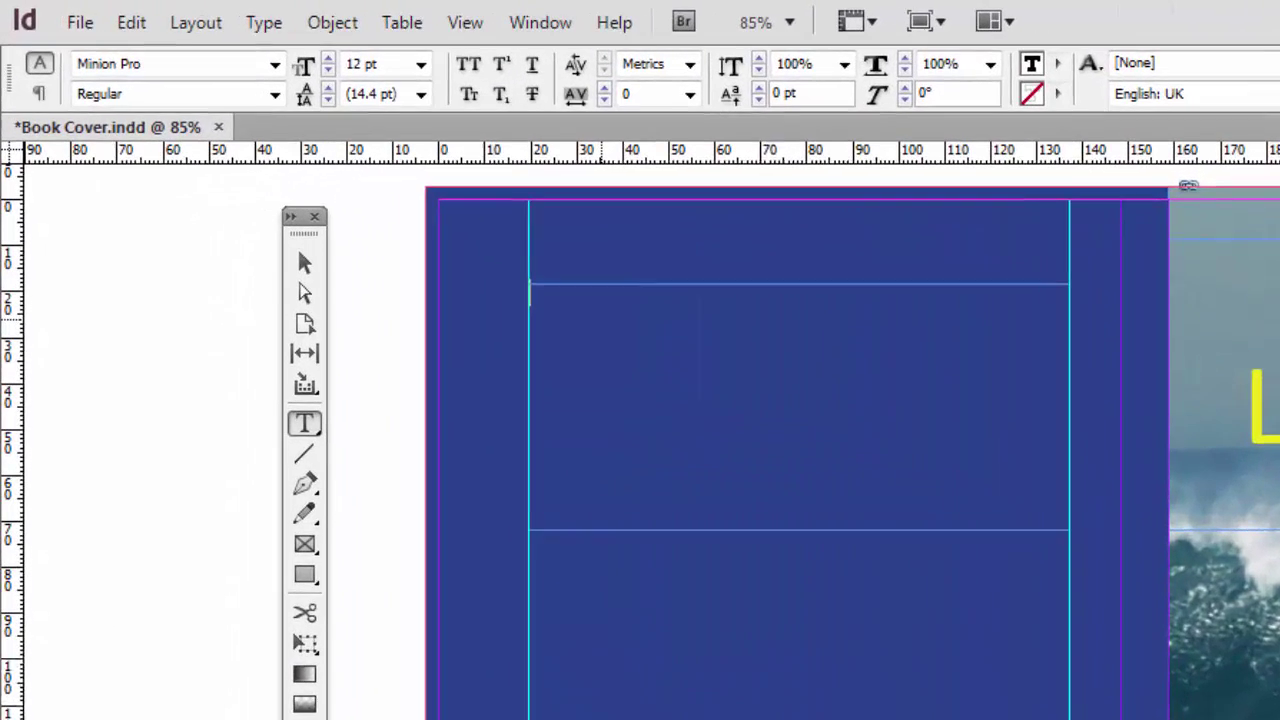
{"action": "left_click", "coordinate": [133, 22]}
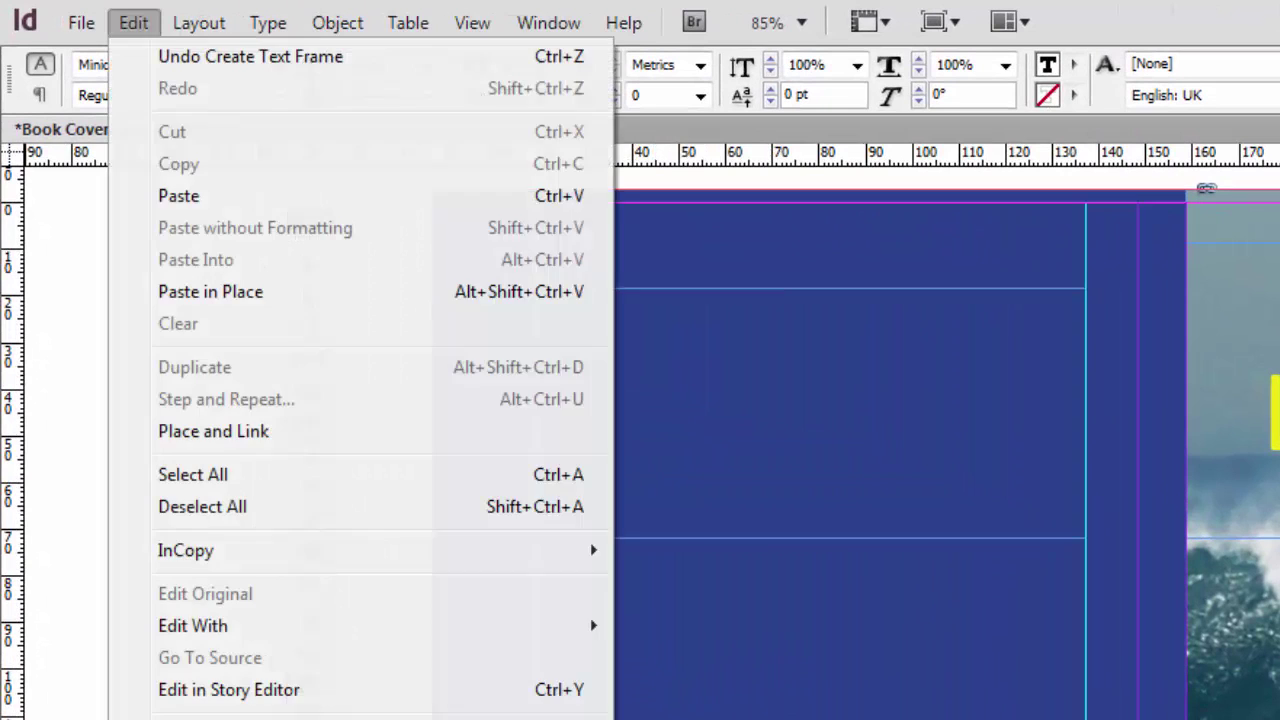
{"action": "key", "text": "Return"}
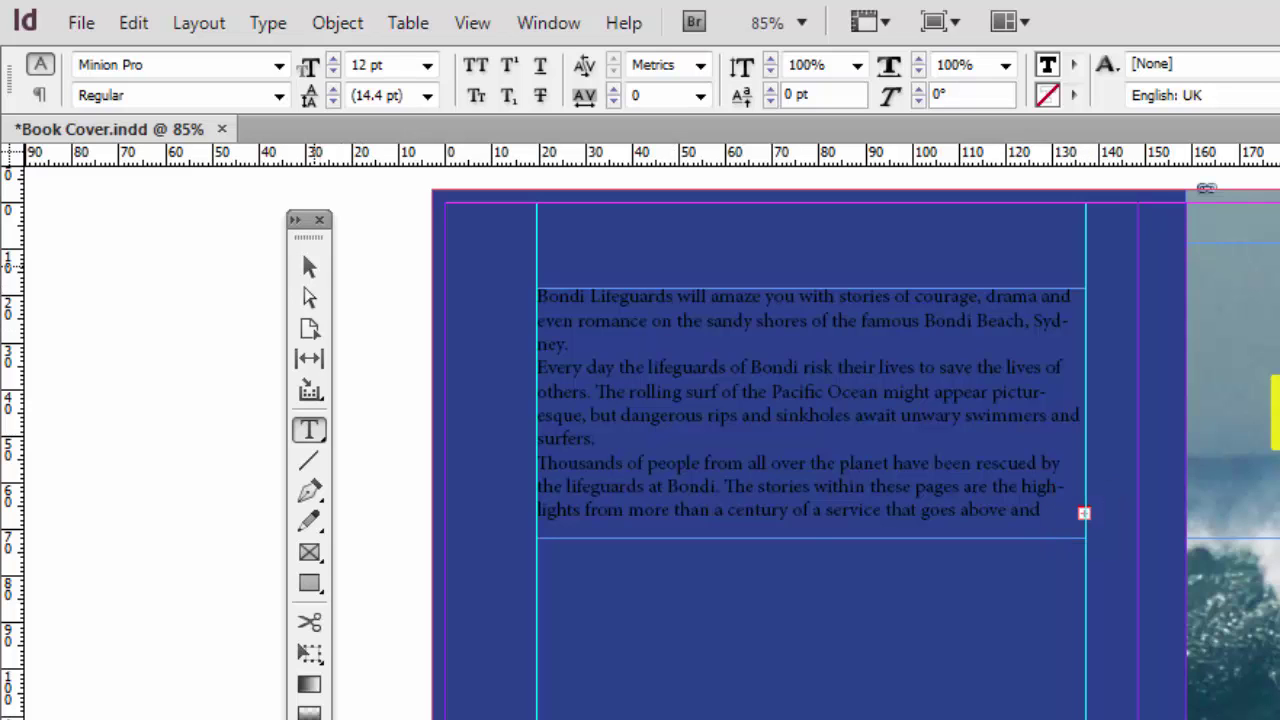
{"action": "left_click", "coordinate": [309, 267]}
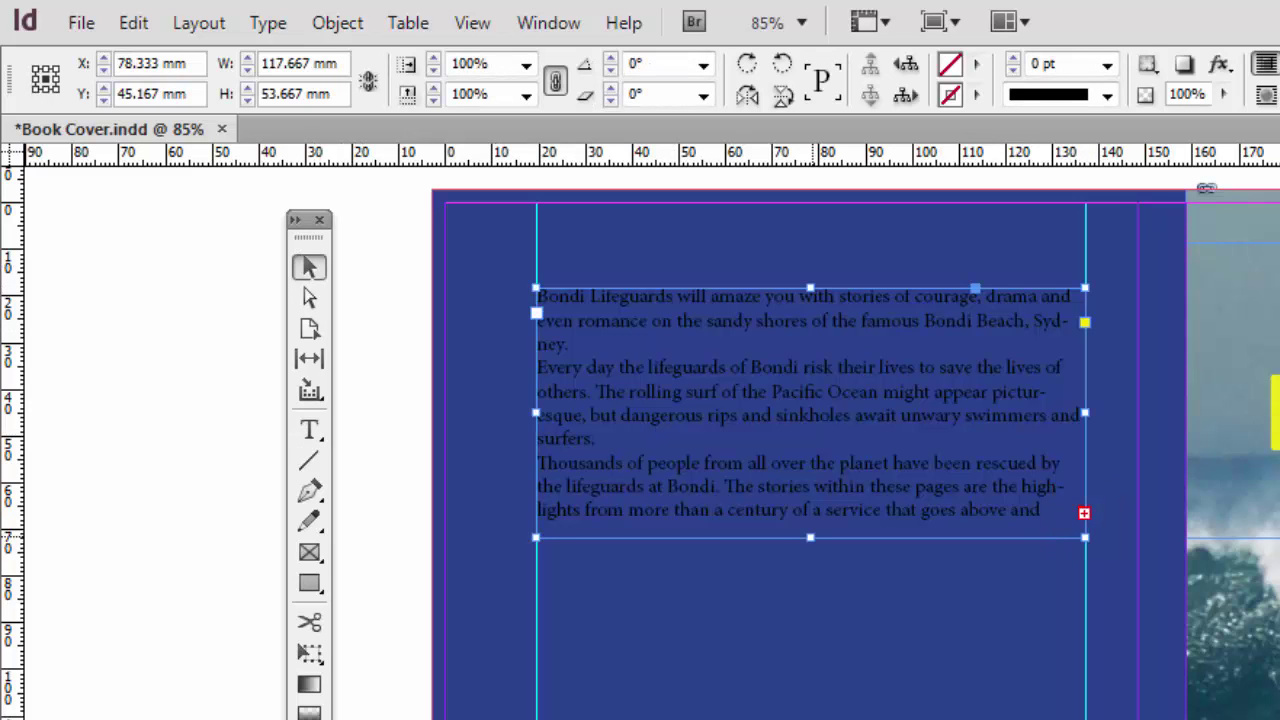
{"action": "left_click_drag", "start_coordinate": [811, 538], "coordinate": [814, 584]}
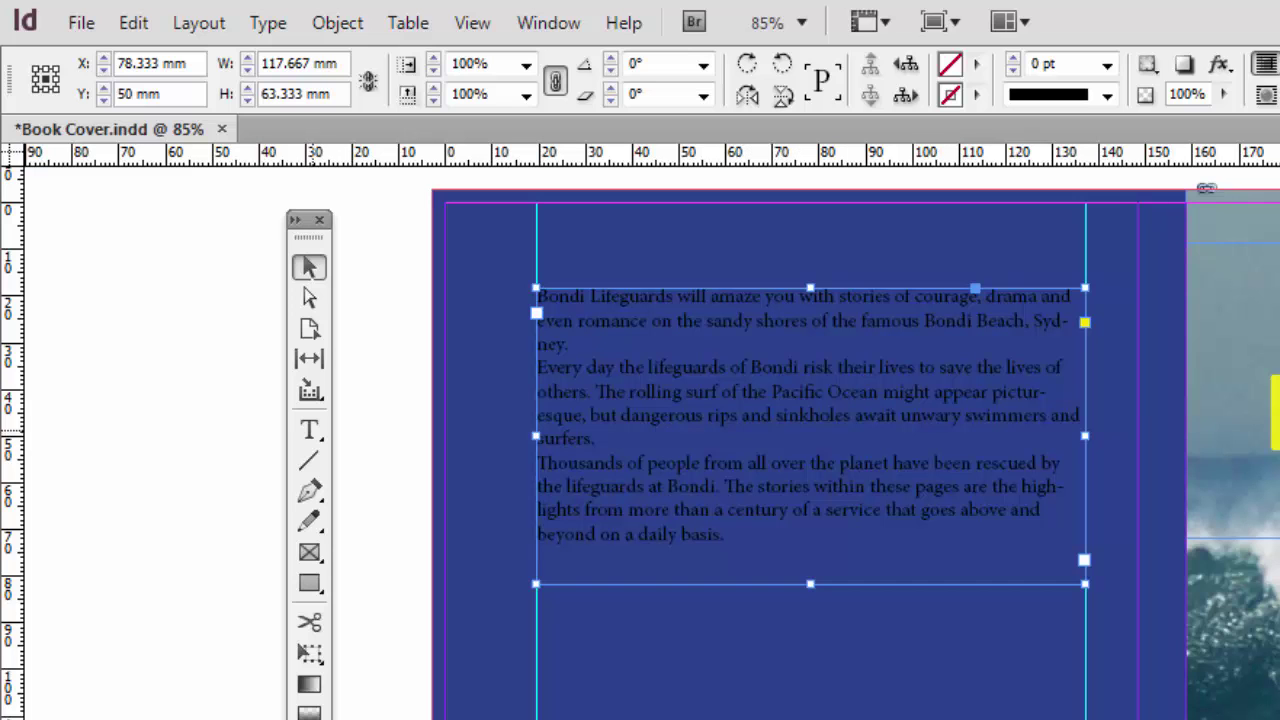
Draw a second text frame below the blurb, spanning the two vertical guides and ending above the logo and barcode.
{"action": "left_click", "coordinate": [309, 430]}
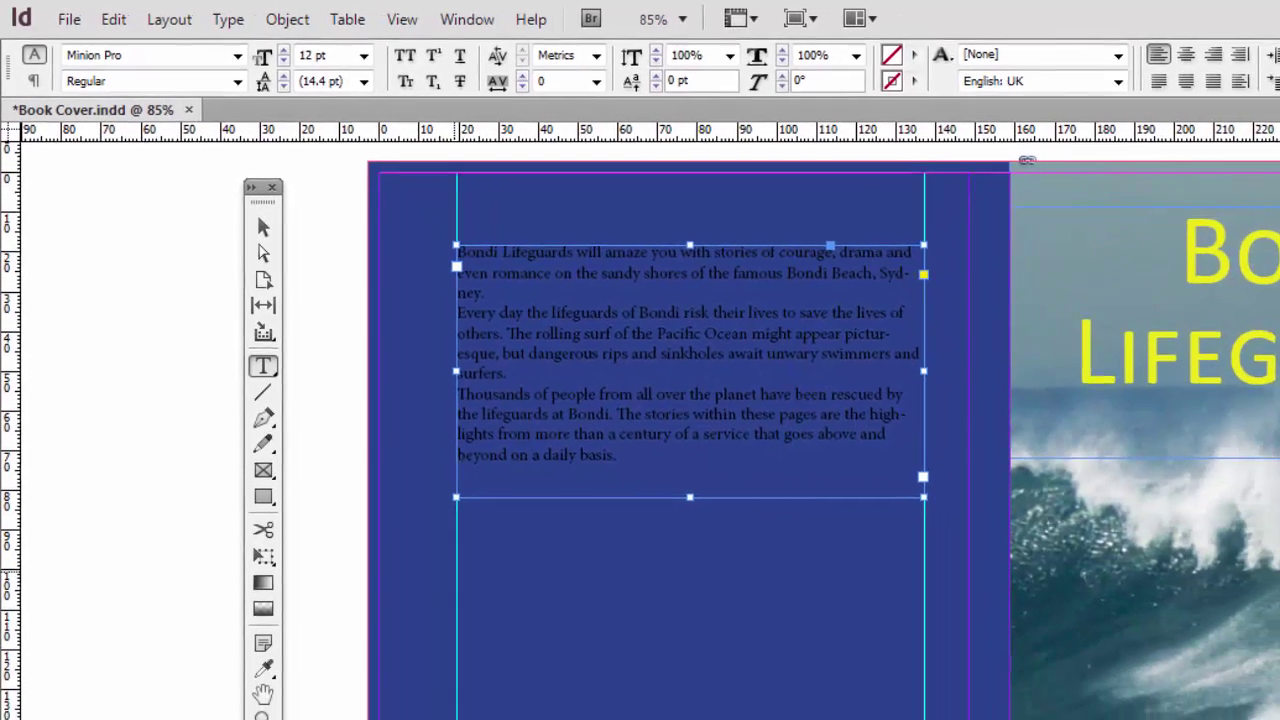
{"action": "left_click_drag", "start_coordinate": [536, 670], "coordinate": [800, 719]}
{"action": "left_click_drag", "start_coordinate": [647, 650], "coordinate": [875, 708]}
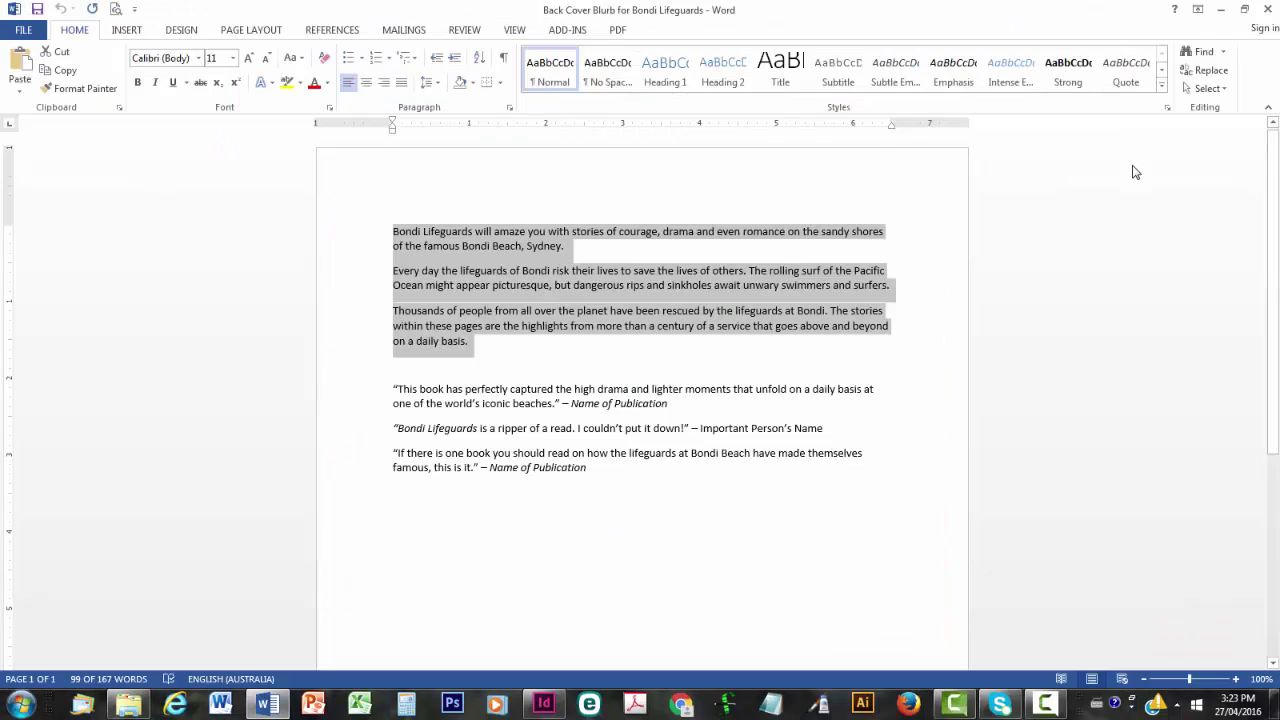
Copy the three review quotes from the Word document and paste them into the lower back-cover text frame in InDesign.
{"action": "left_click_drag", "start_coordinate": [393, 389], "coordinate": [592, 468]}
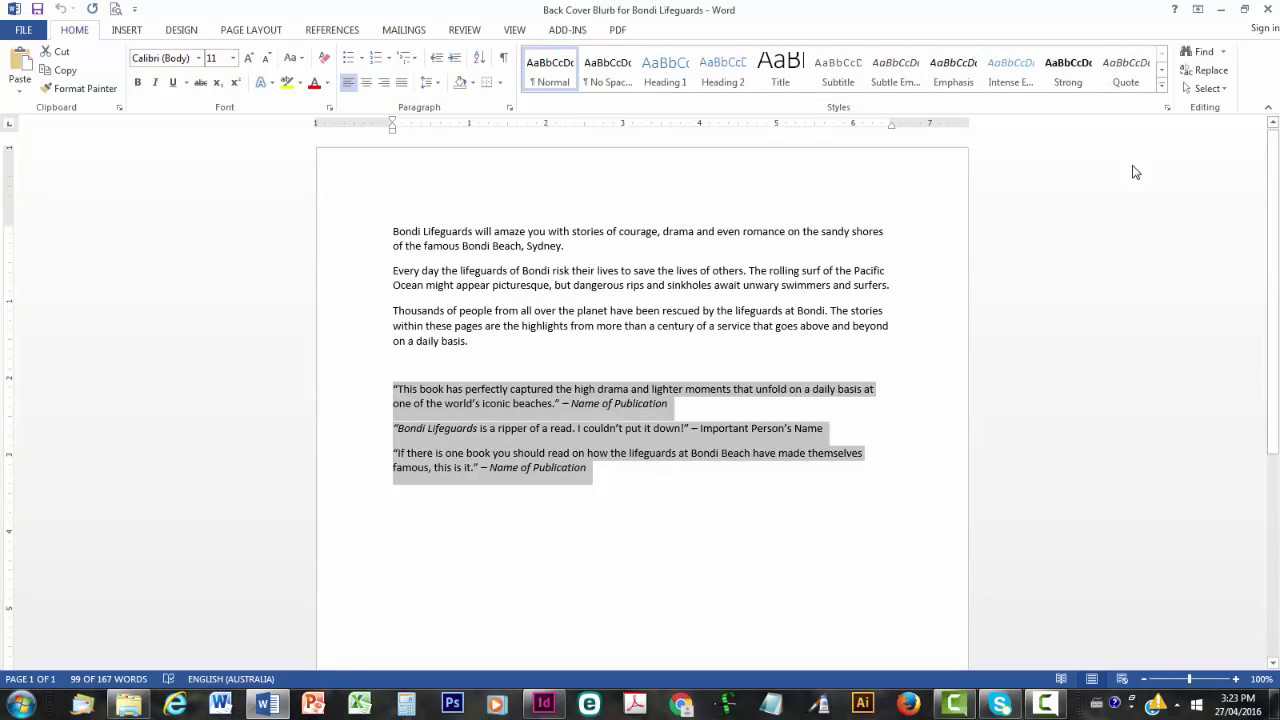
{"action": "key", "text": "ctrl+c"}
{"action": "key", "text": "alt+Tab"}
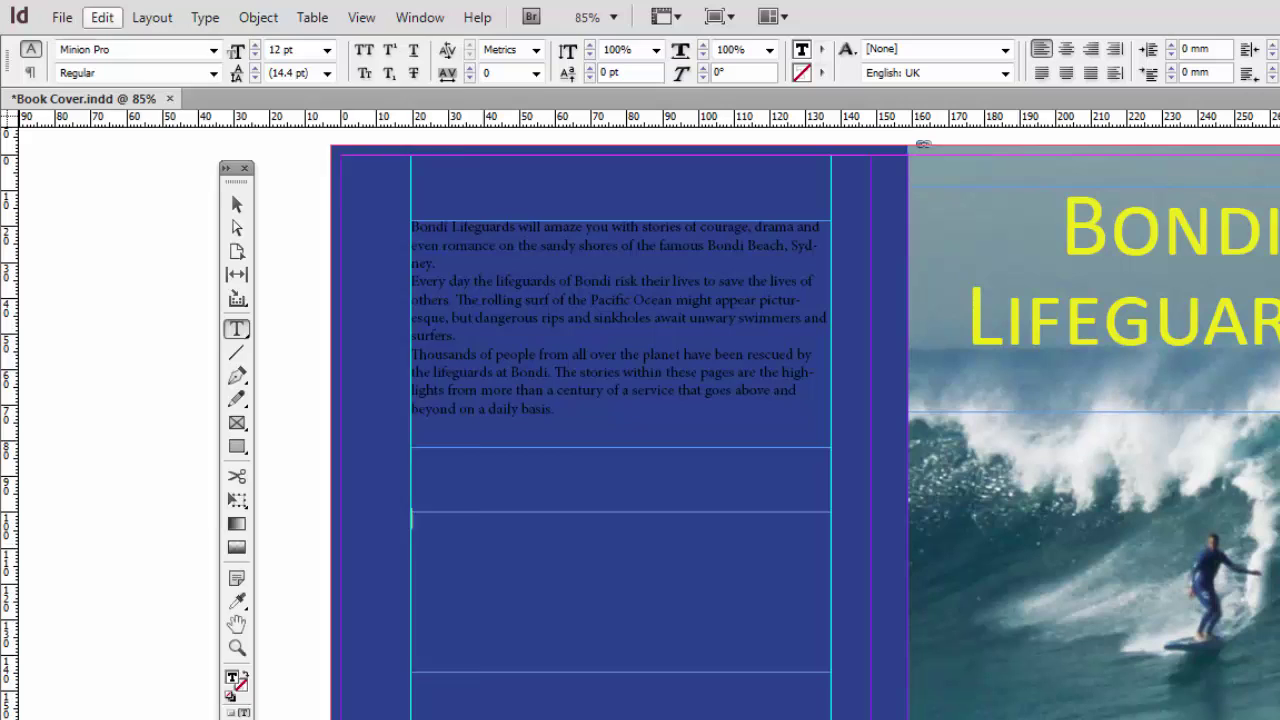
{"action": "left_click", "coordinate": [102, 17]}
{"action": "left_click", "coordinate": [137, 149]}
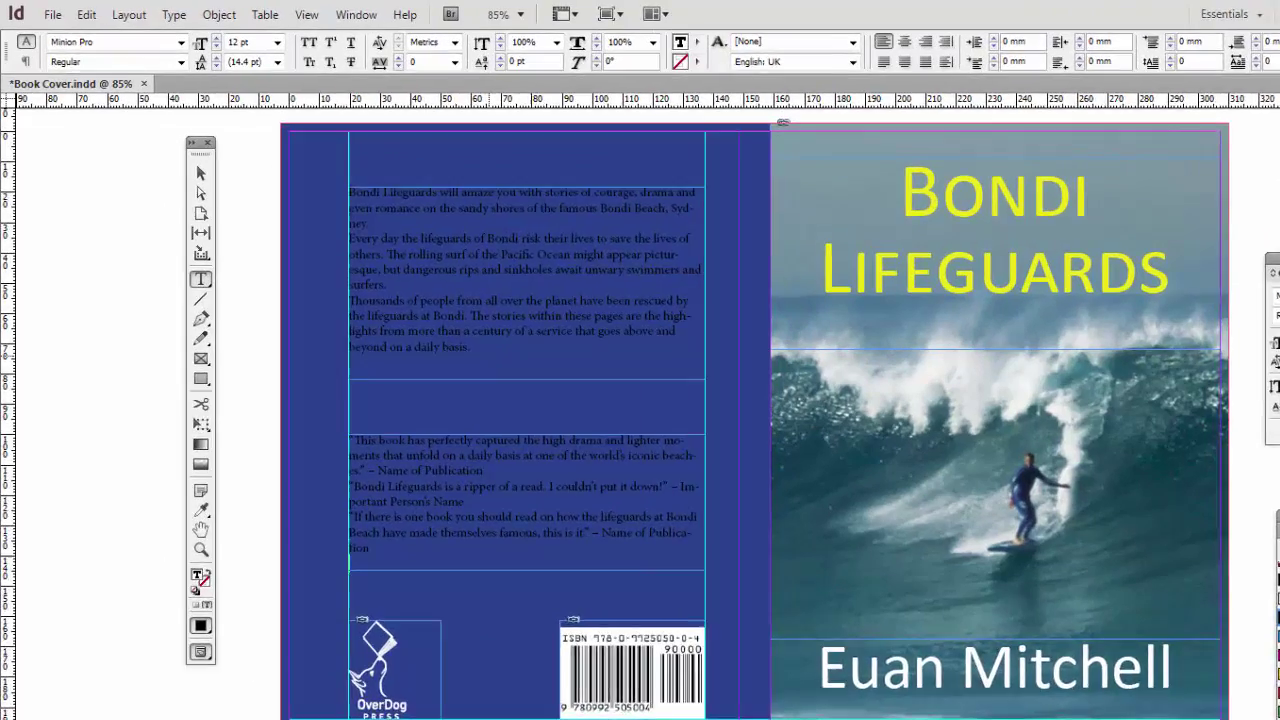
Colour all of the upper blurb text yellow and set its font size to 14 pt.
{"action": "left_click_drag", "start_coordinate": [400, 294], "coordinate": [374, 293]}
{"action": "left_click_drag", "start_coordinate": [583, 453], "coordinate": [466, 265]}
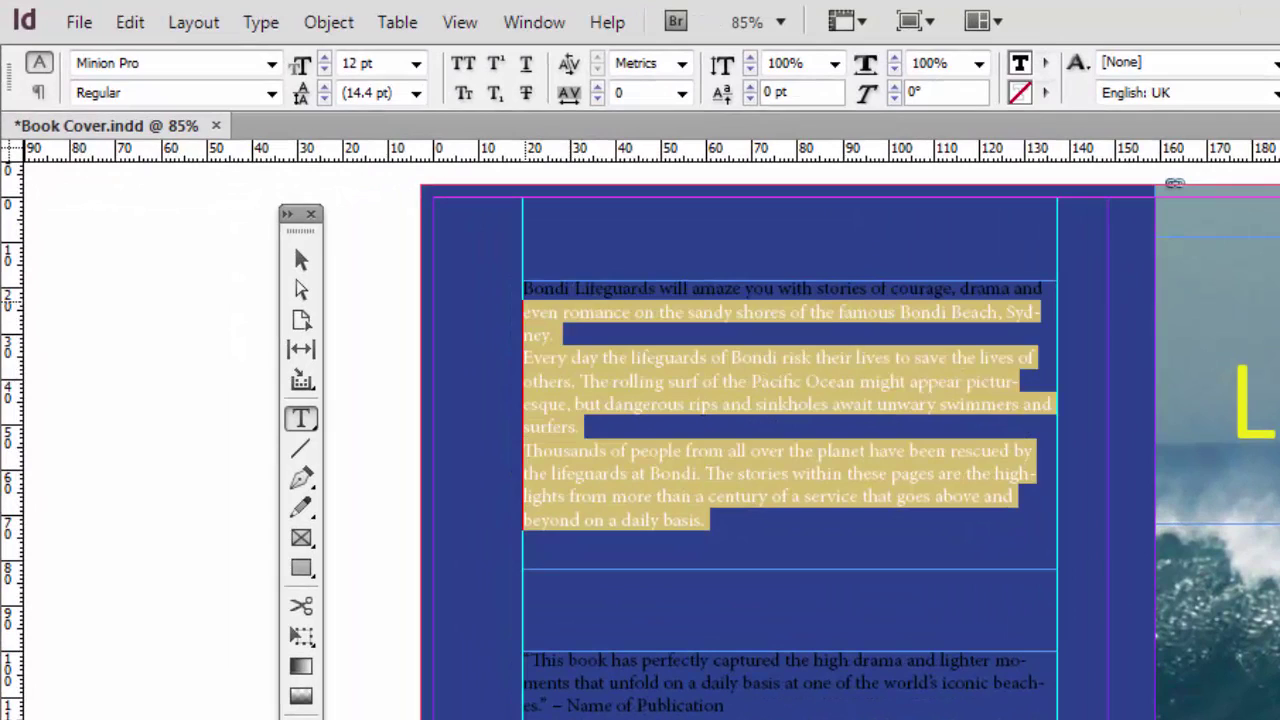
{"action": "left_click_drag", "start_coordinate": [525, 300], "coordinate": [526, 288]}
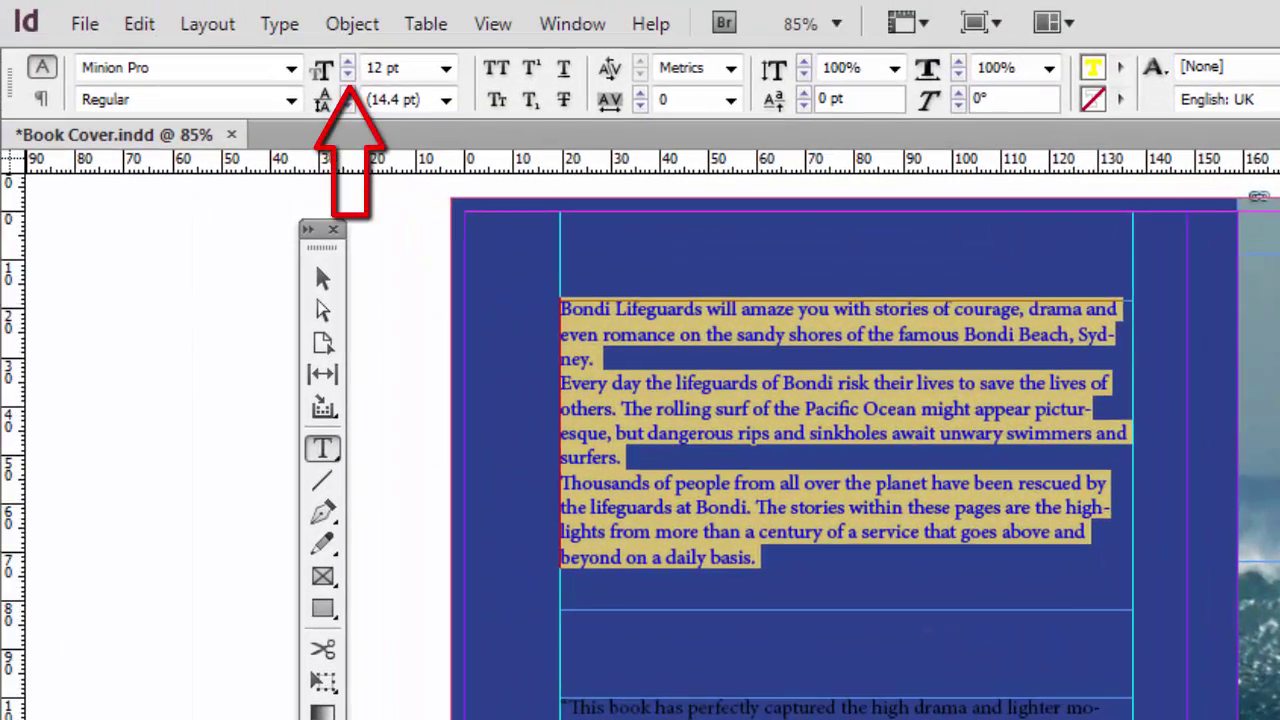
{"action": "left_click", "coordinate": [347, 62]}
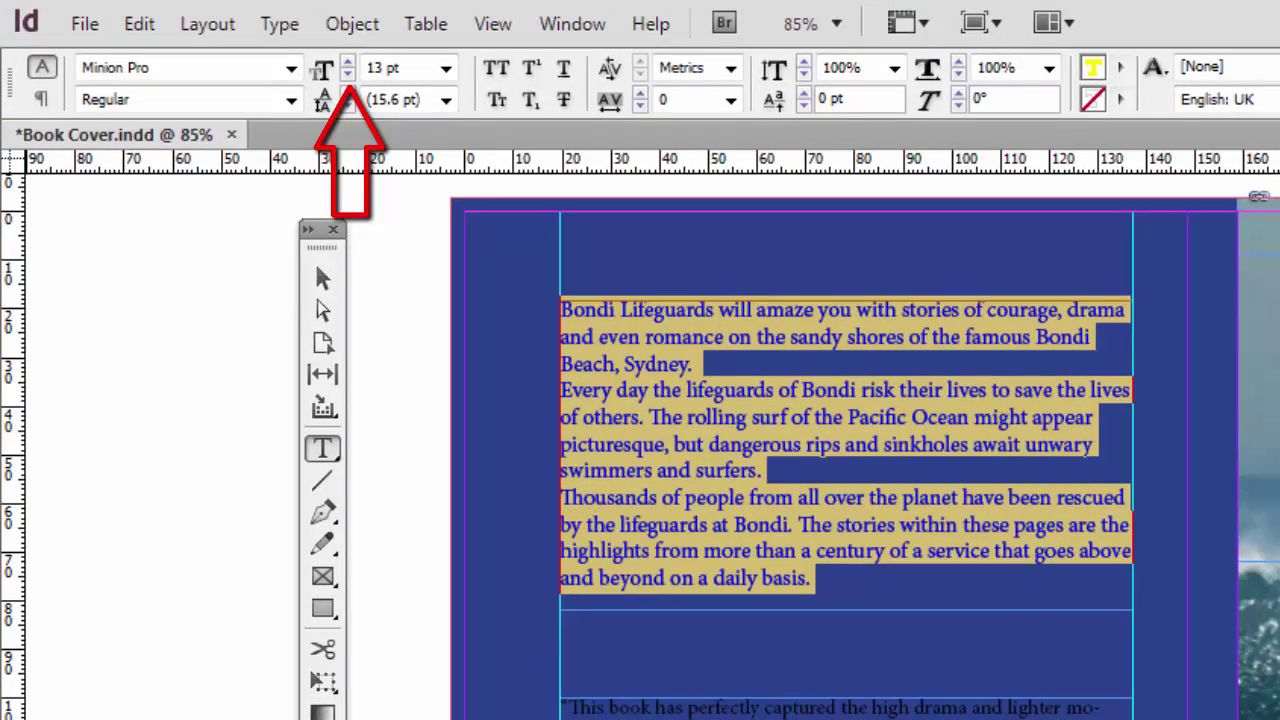
{"action": "left_click", "coordinate": [347, 62]}
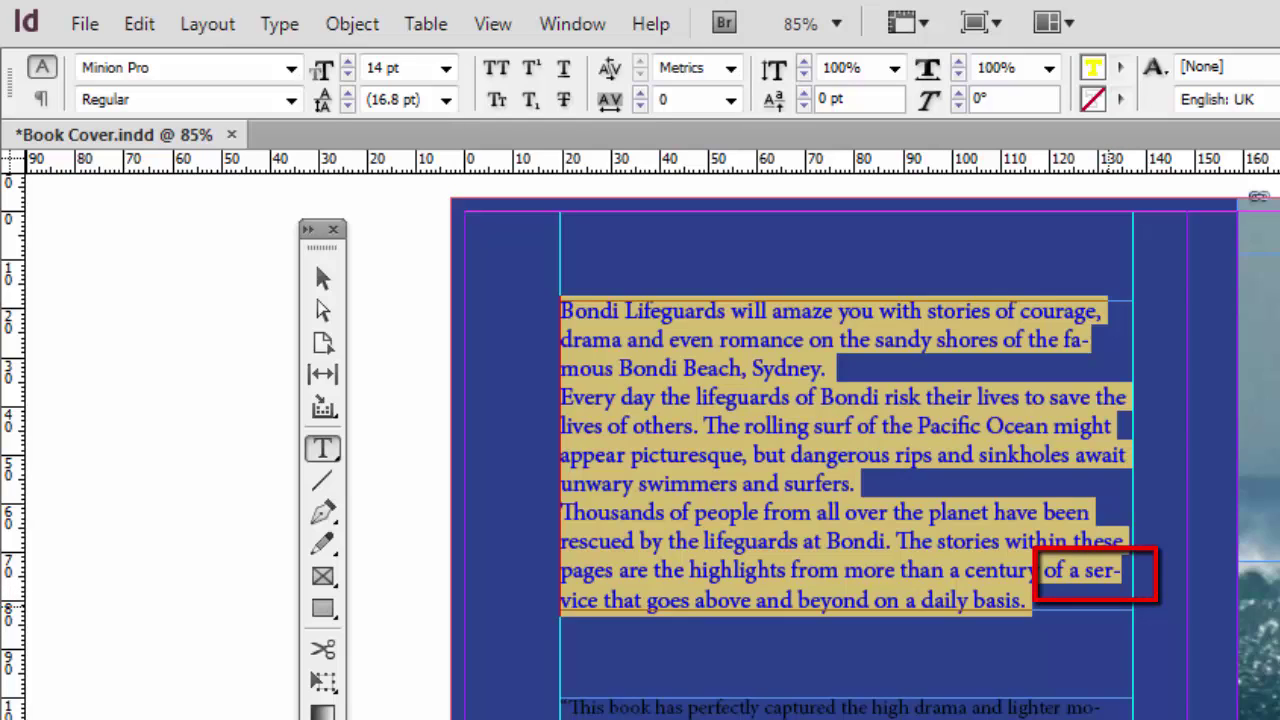
Turn off hyphenation for the blurb paragraphs and justify them with the last line aligned left.
{"action": "left_click", "coordinate": [280, 23]}
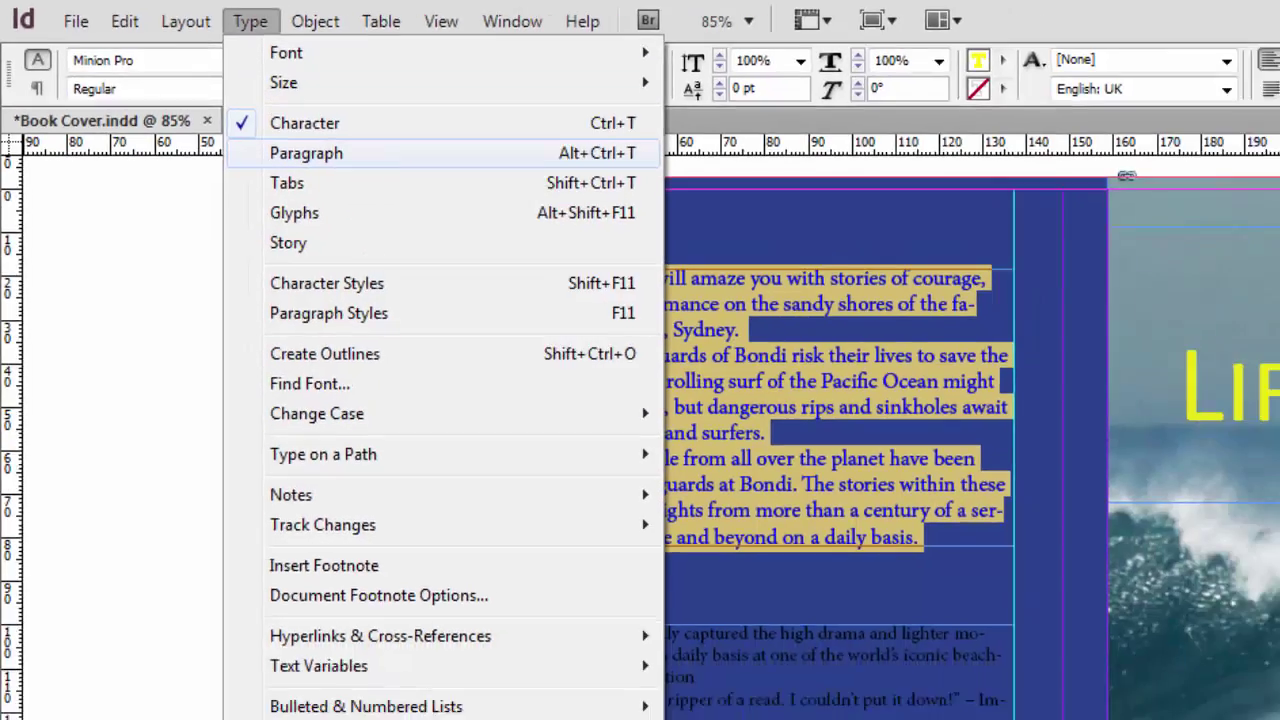
{"action": "left_click", "coordinate": [342, 171]}
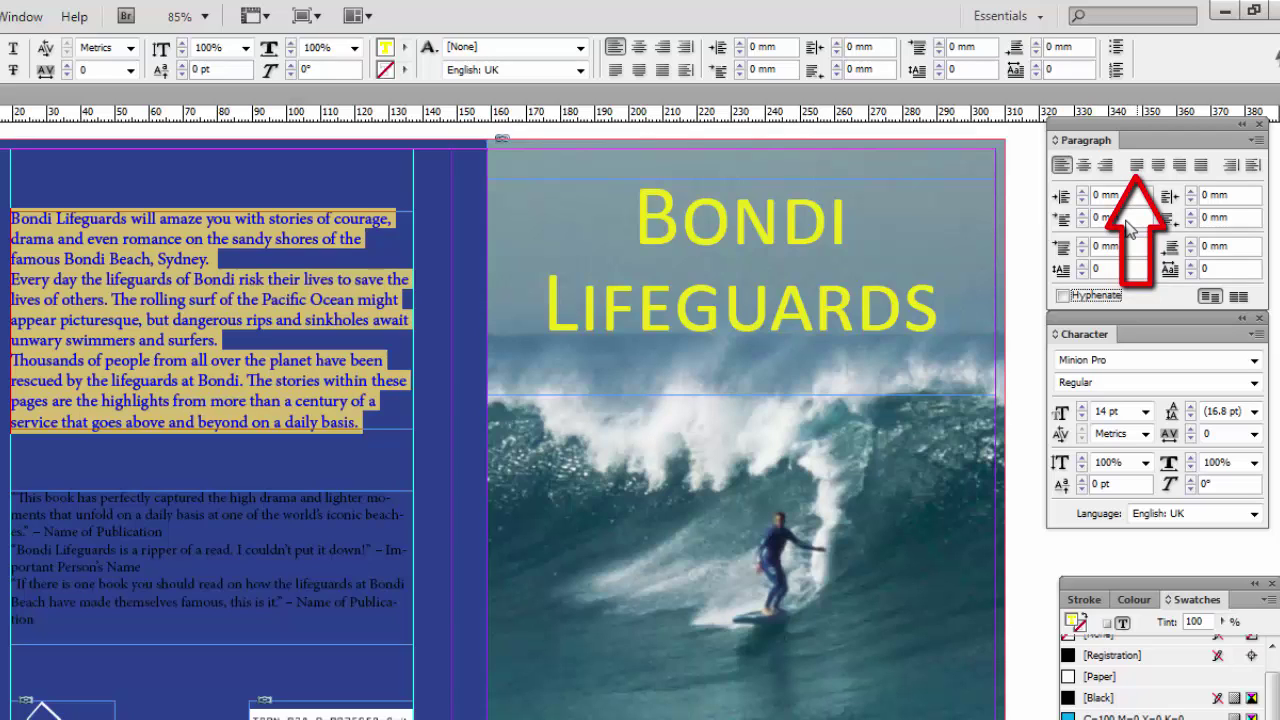
{"action": "key", "text": "ctrl+shift+j"}
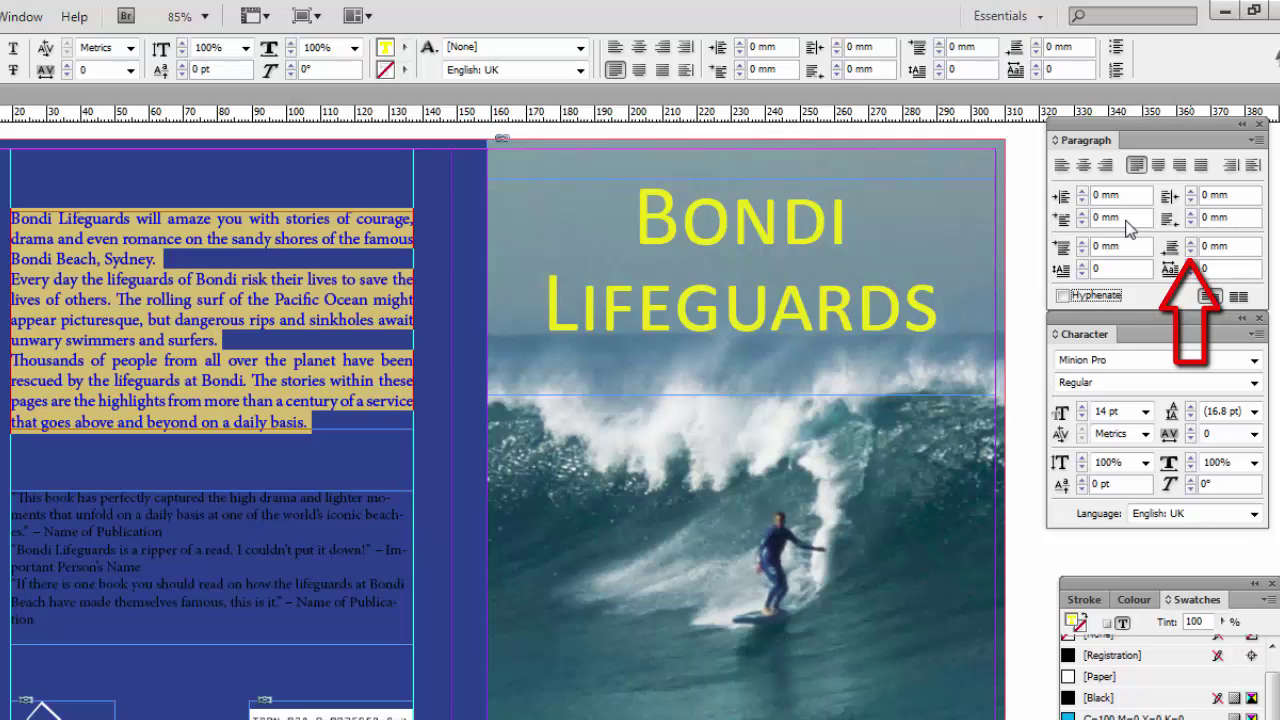
Set the space after the blurb paragraphs to 4 mm.
{"action": "key", "text": "Up"}
{"action": "key", "text": "Up"}
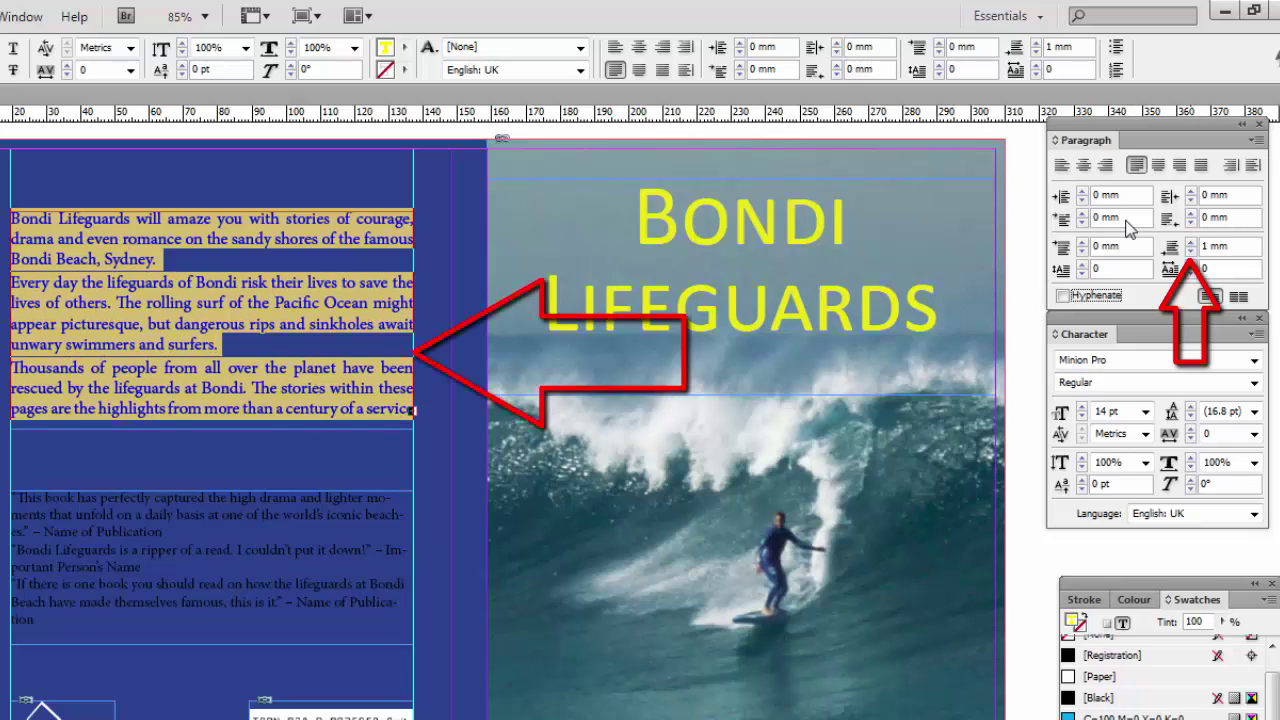
{"action": "key", "text": "Up"}
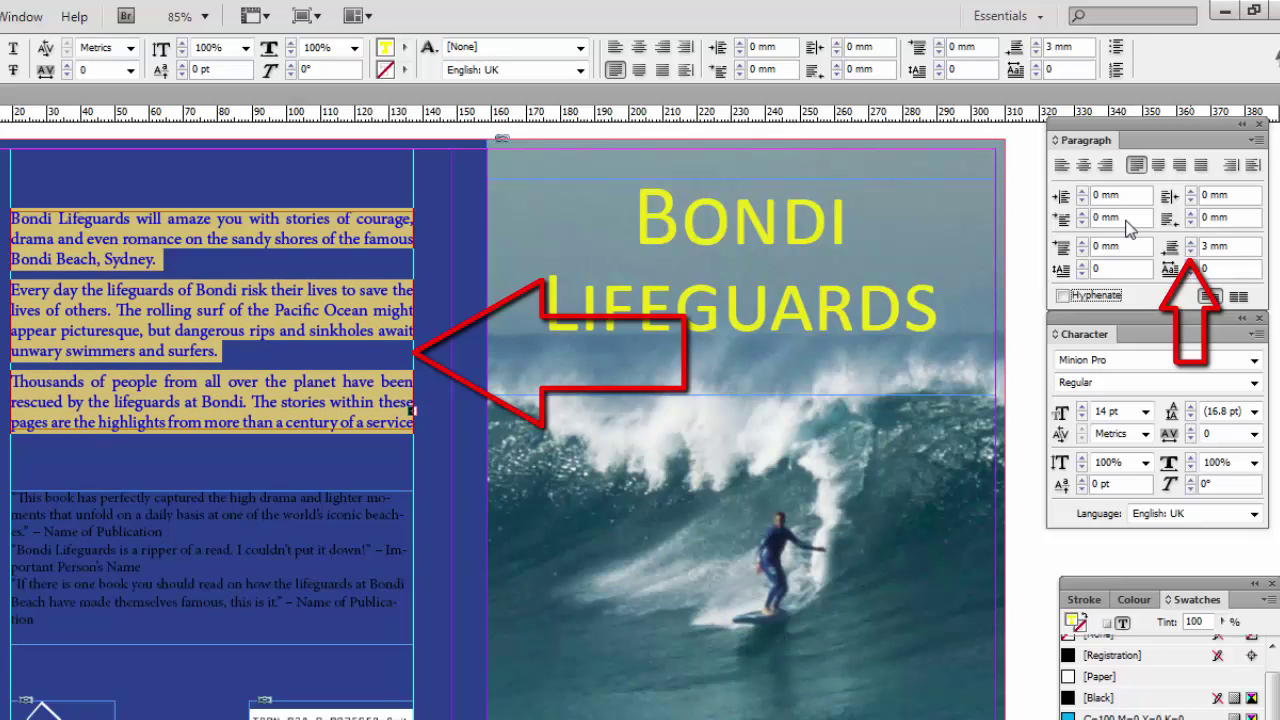
{"action": "key", "text": "Up"}
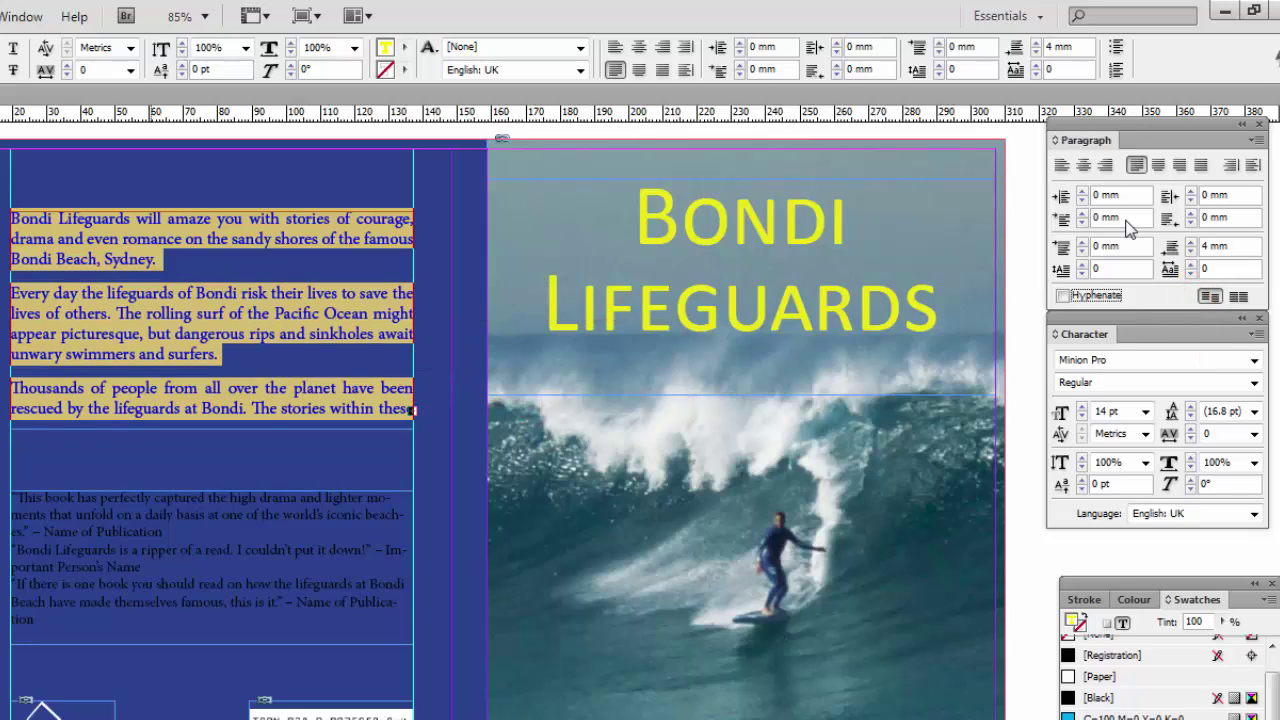
Extend the blurb text frame downwards to about 71.7 mm high to fit all of its text.
{"action": "key", "text": "ctrl+shift+a"}
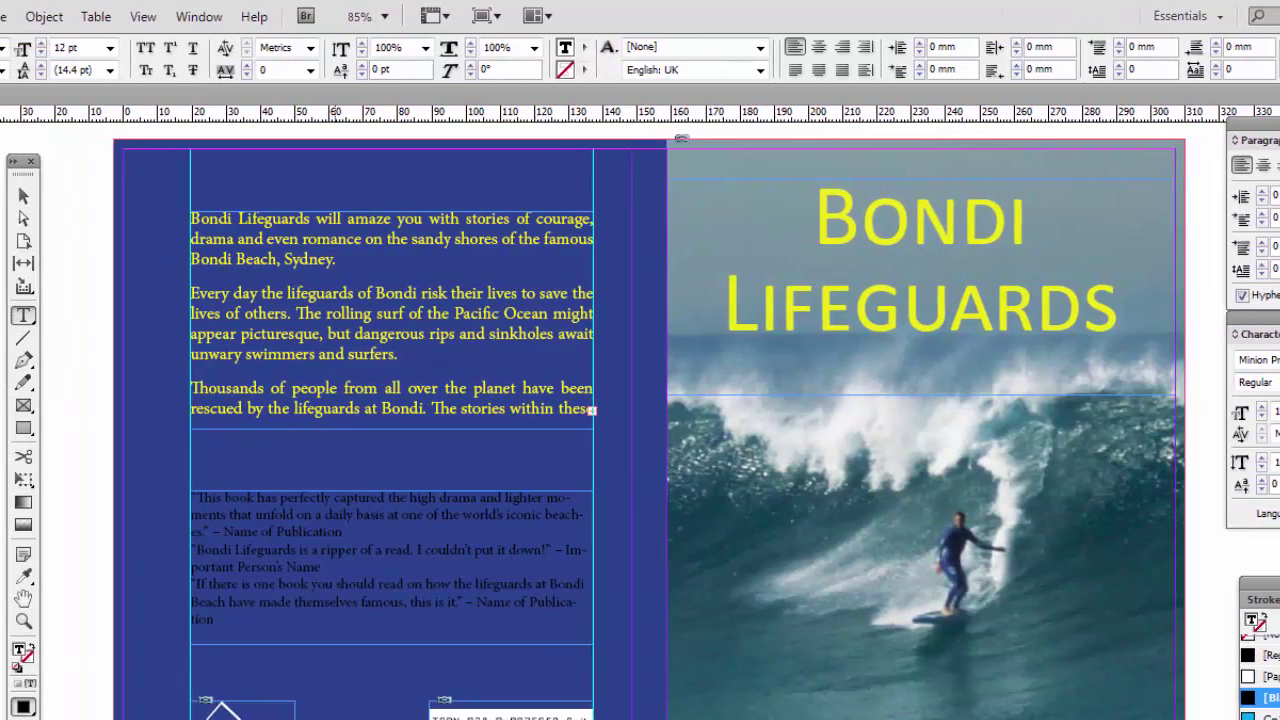
{"action": "key", "text": "Escape"}
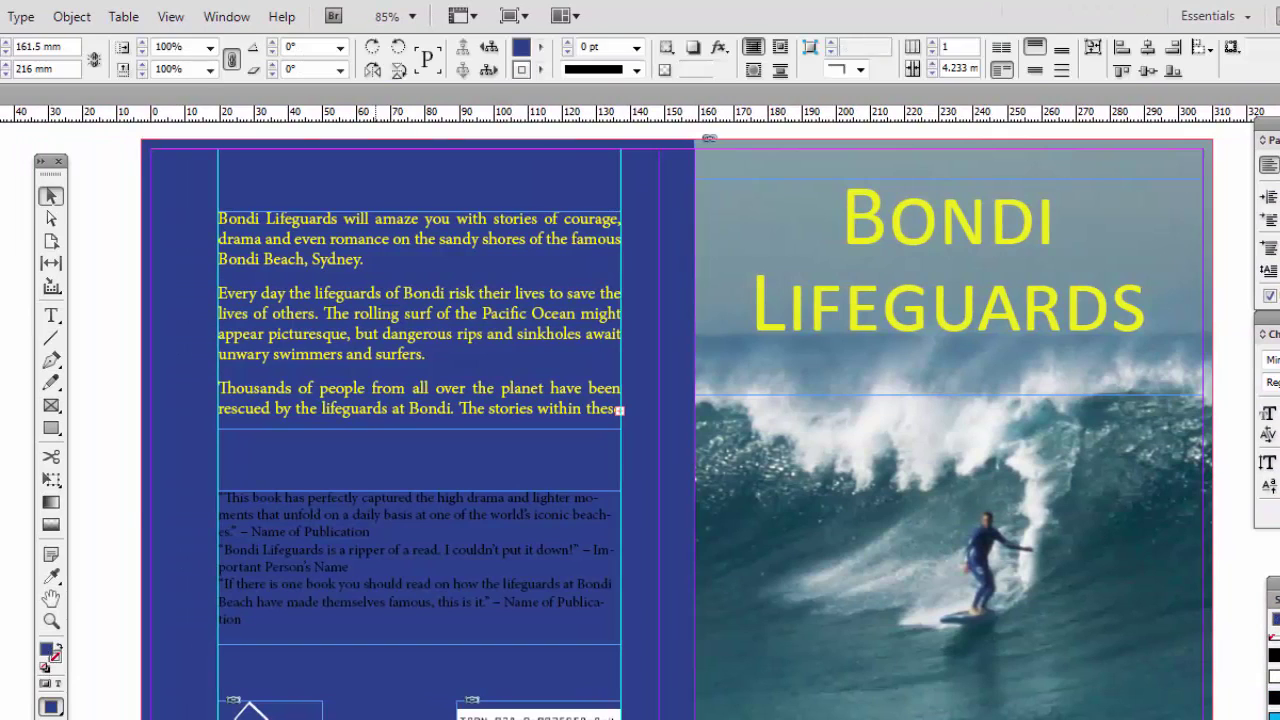
{"action": "left_click_drag", "start_coordinate": [418, 428], "coordinate": [419, 456]}
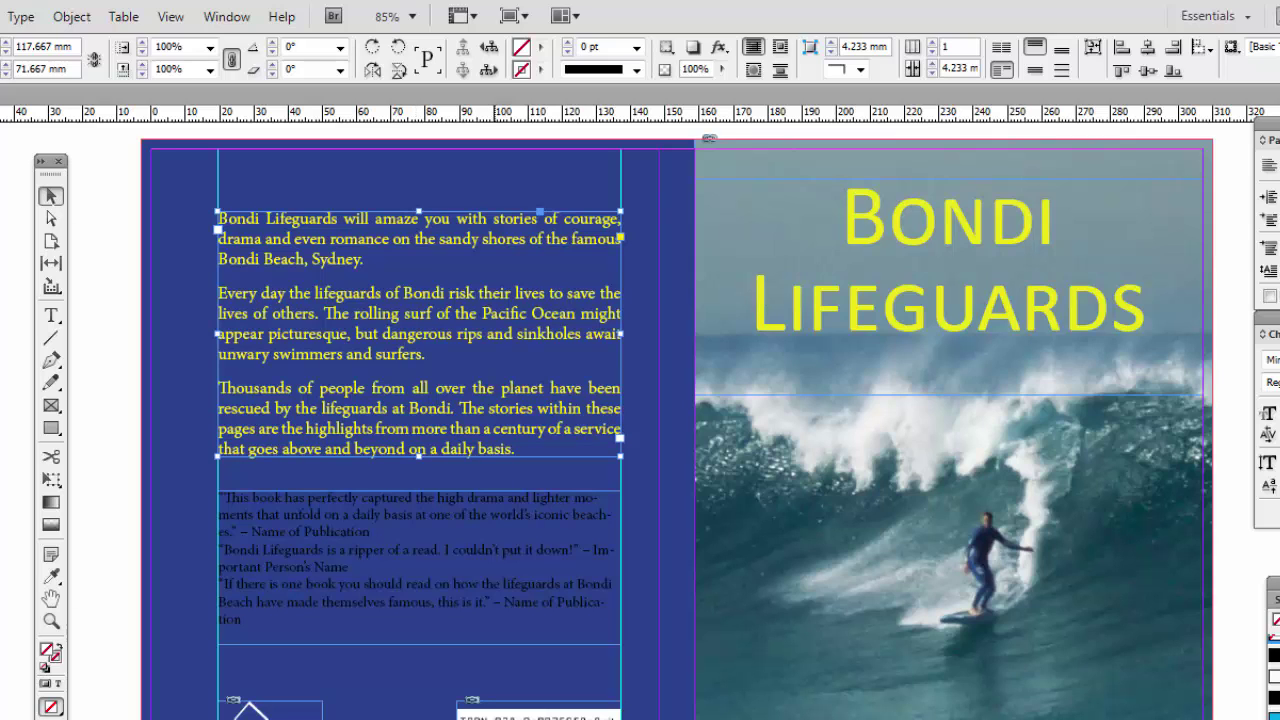
Format the three review quotes in the [Paper] colour, without hyphenation and with 3 mm of space before each paragraph.
{"action": "key", "text": "t"}
{"action": "left_click_drag", "start_coordinate": [244, 617], "coordinate": [220, 495]}
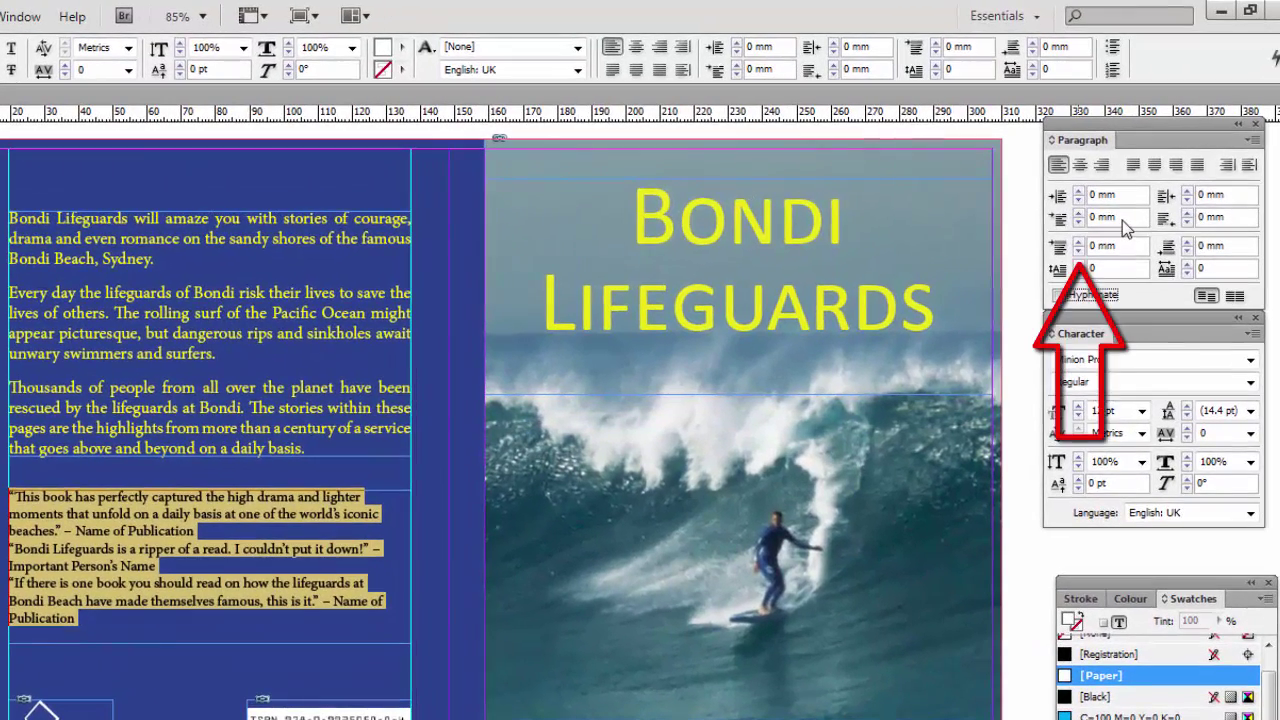
{"action": "left_click", "coordinate": [1077, 241]}
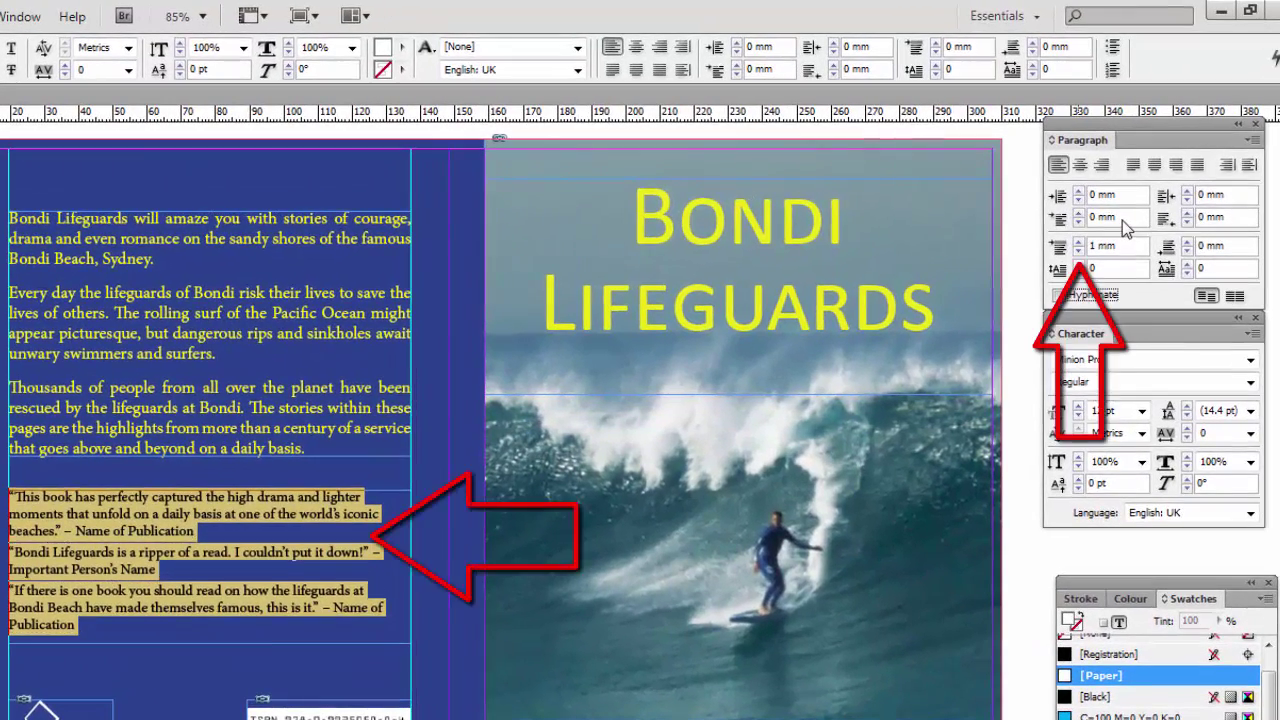
{"action": "left_click", "coordinate": [1077, 241]}
{"action": "left_click", "coordinate": [1077, 241]}
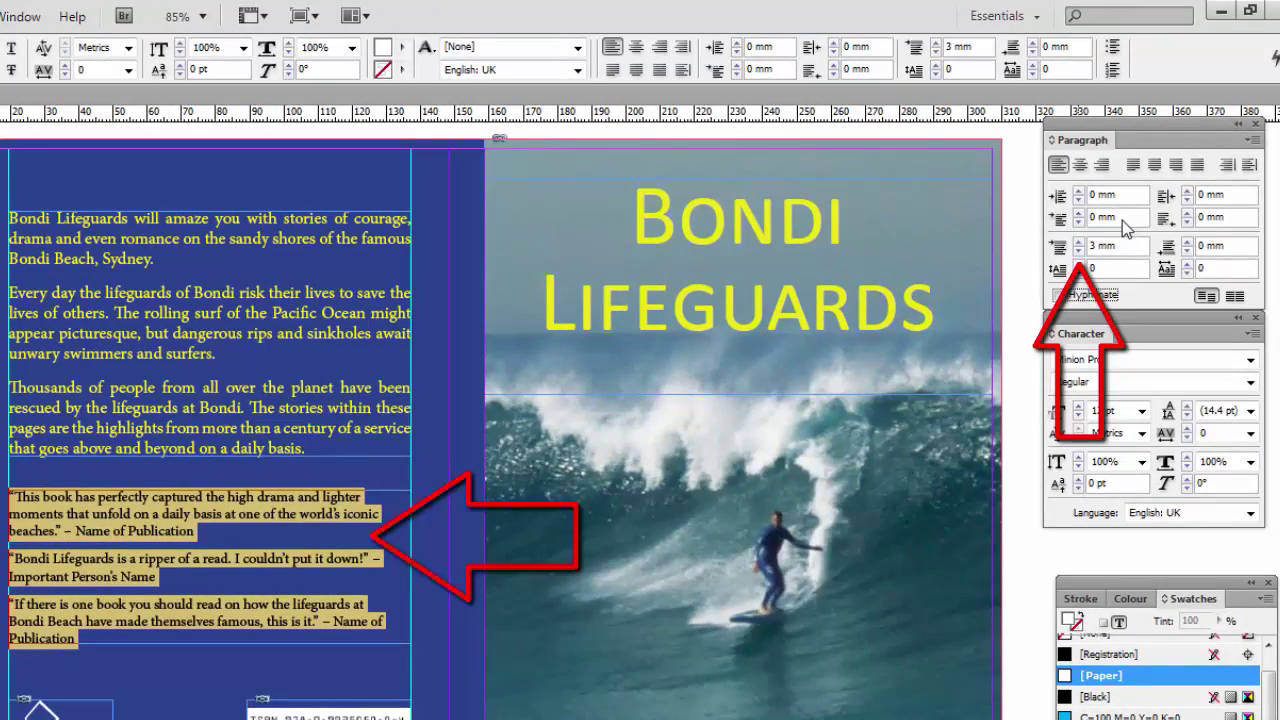
{"action": "key", "text": "ctrl+shift+a"}
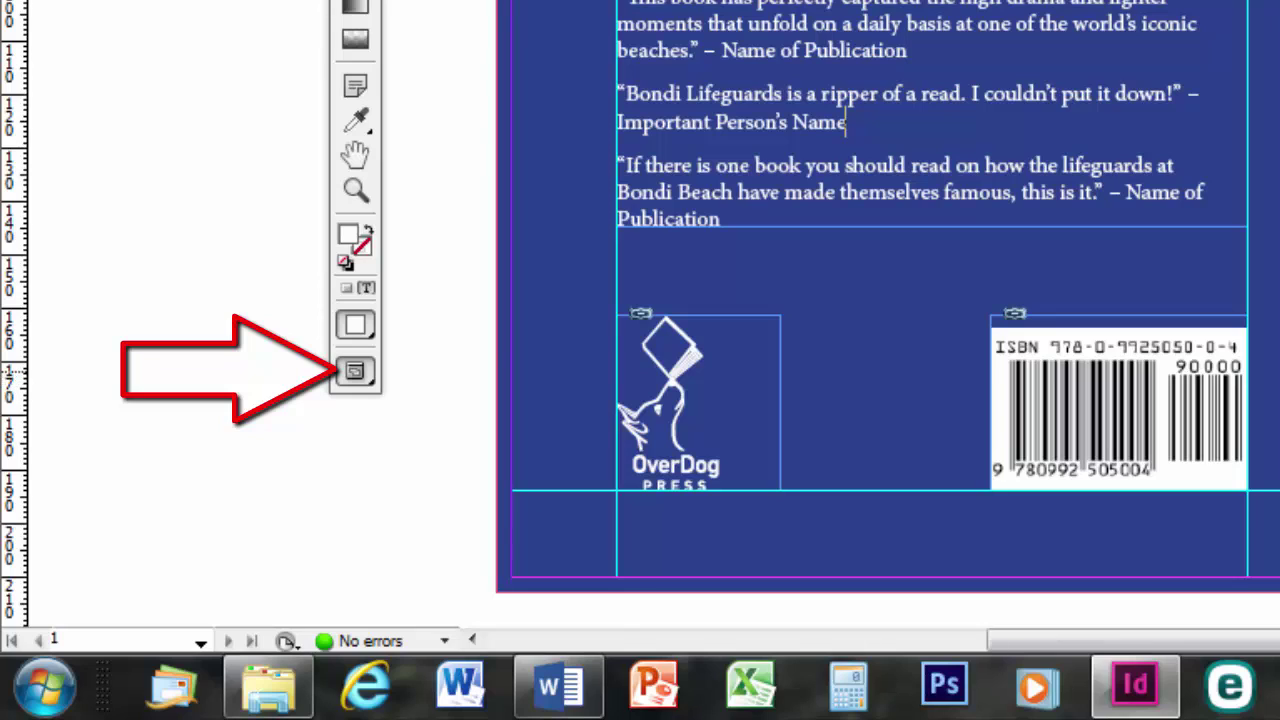
Switch the screen mode to Preview and save the Book Cover document.
{"action": "left_click", "coordinate": [355, 371]}
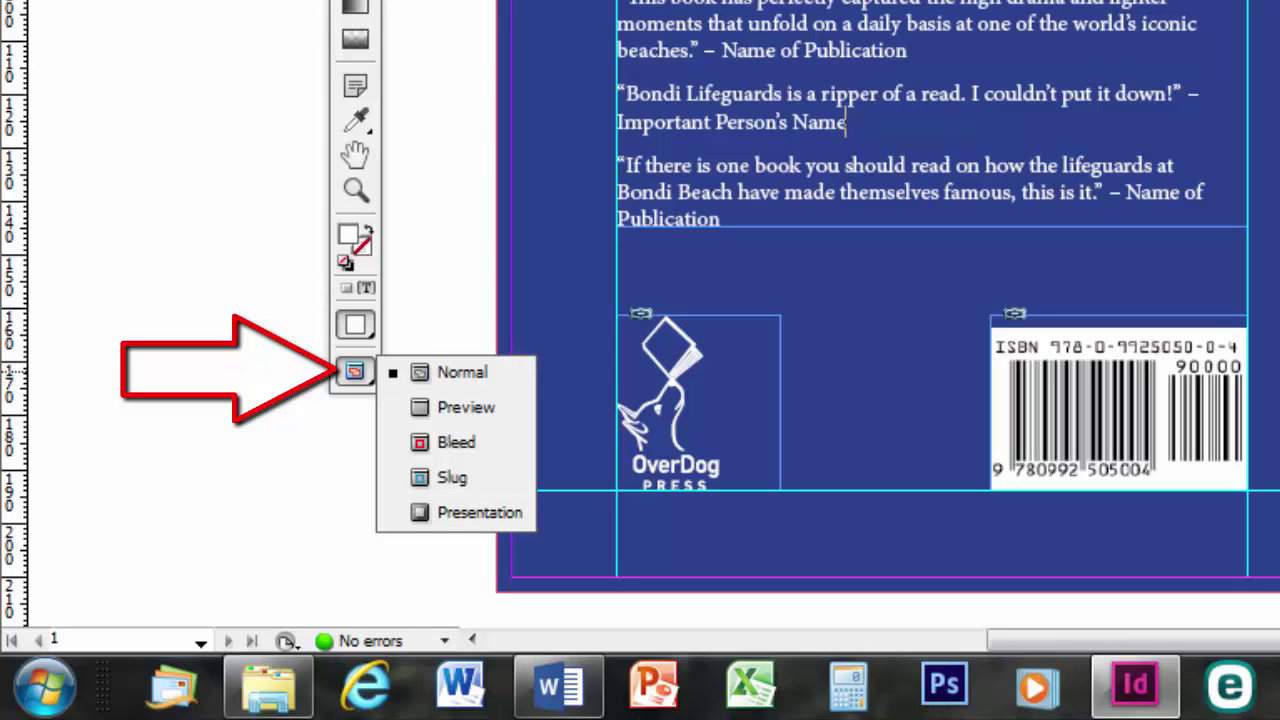
{"action": "left_click", "coordinate": [462, 407]}
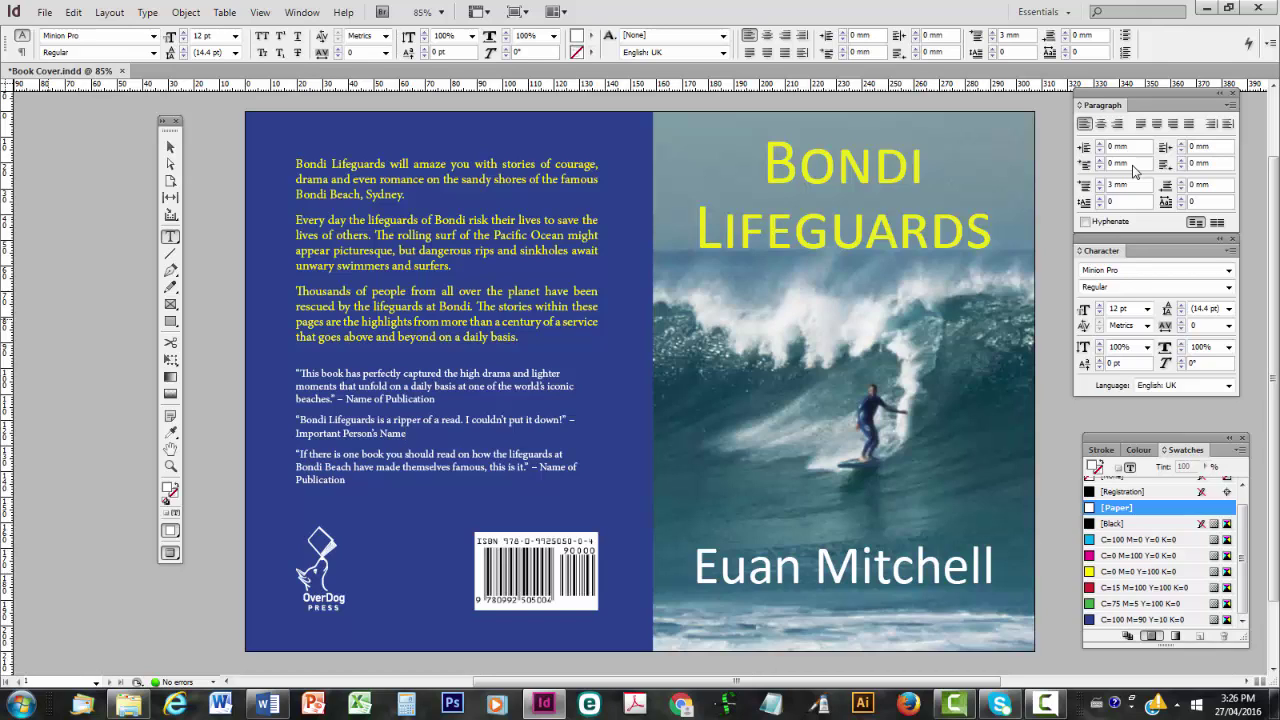
{"action": "key", "text": "alt+f"}
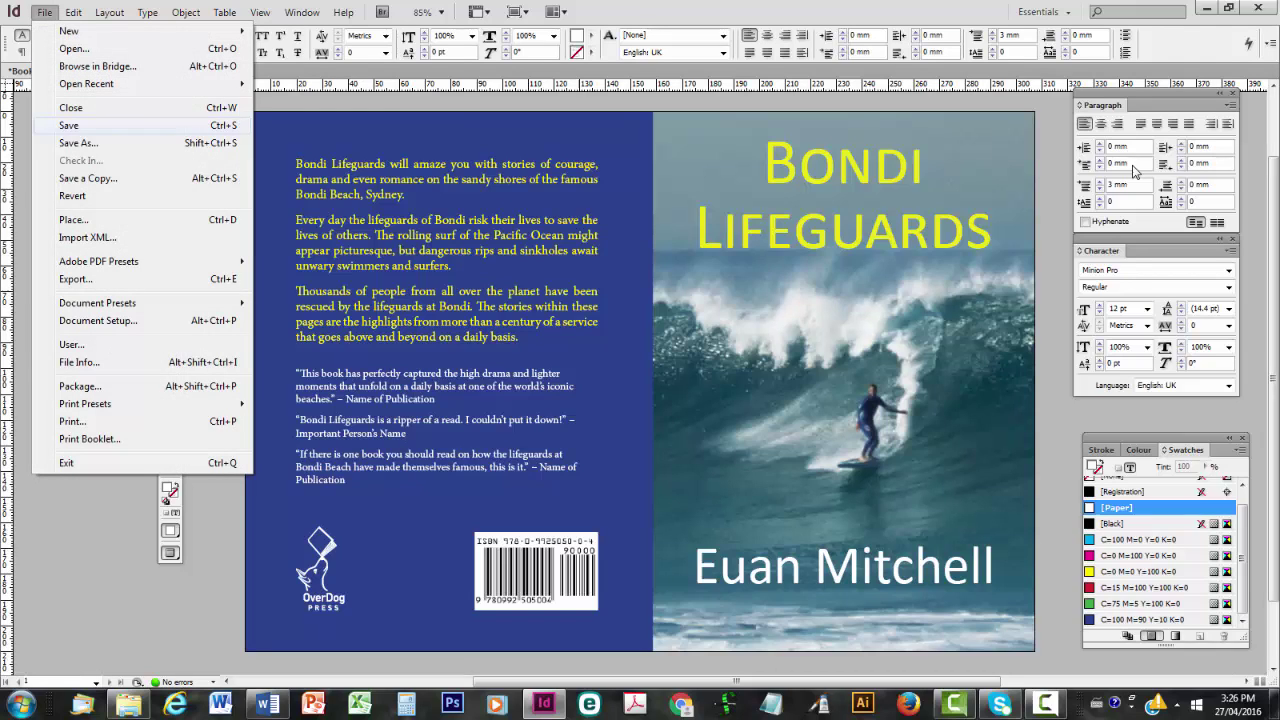
{"action": "key", "text": "Return"}
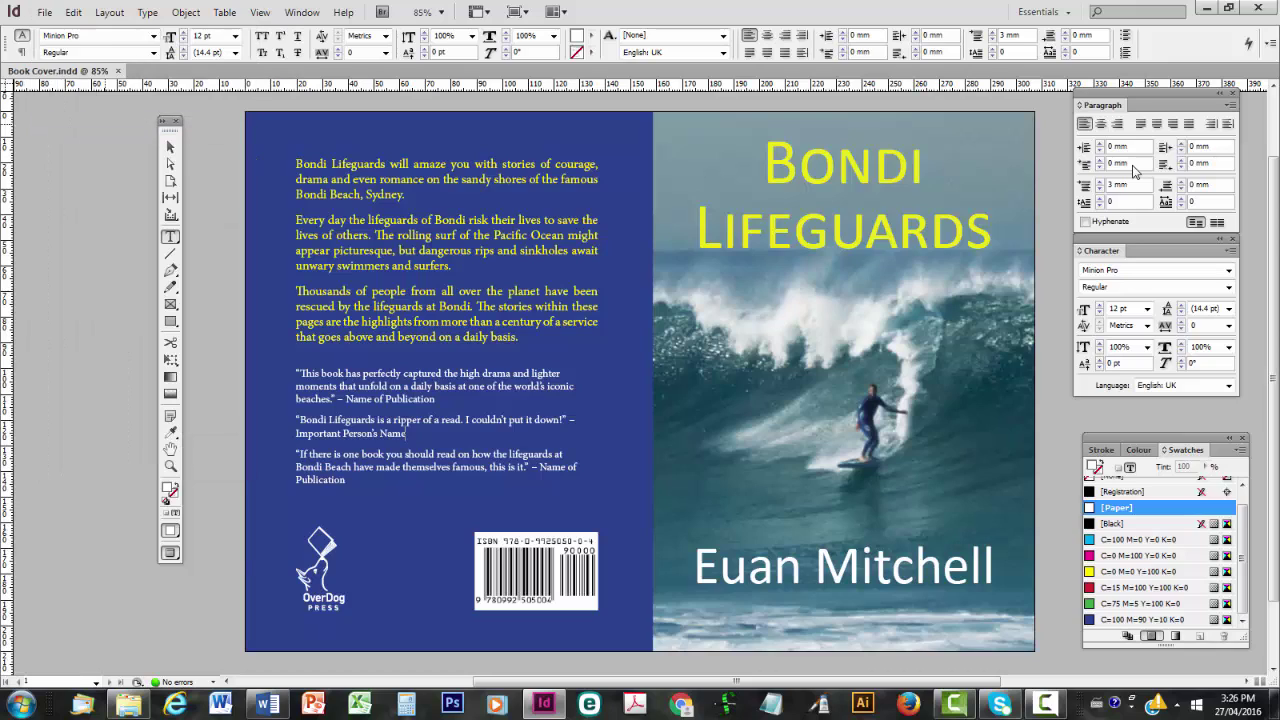